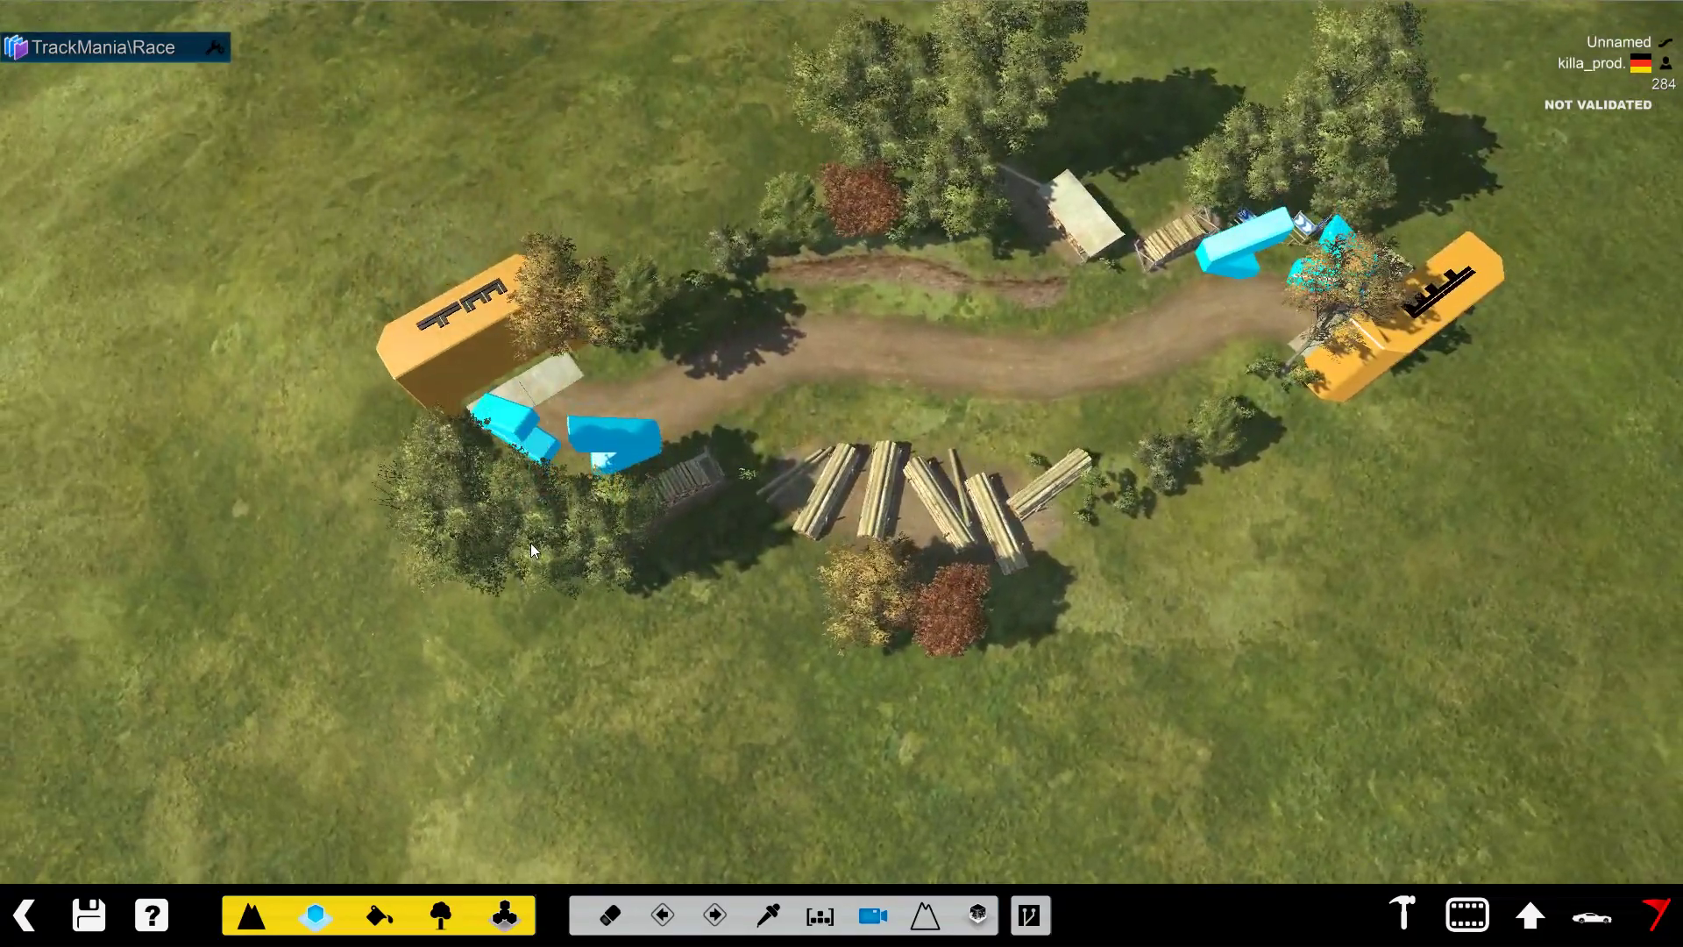
Step: In Item Mode, create a new custom item from the dirt checkpoint block on the map
mouse_move(648, 476)
right_mouse_down()
mouse_move(530, 508)
mouse_move(1139, 353)
right_mouse_up()
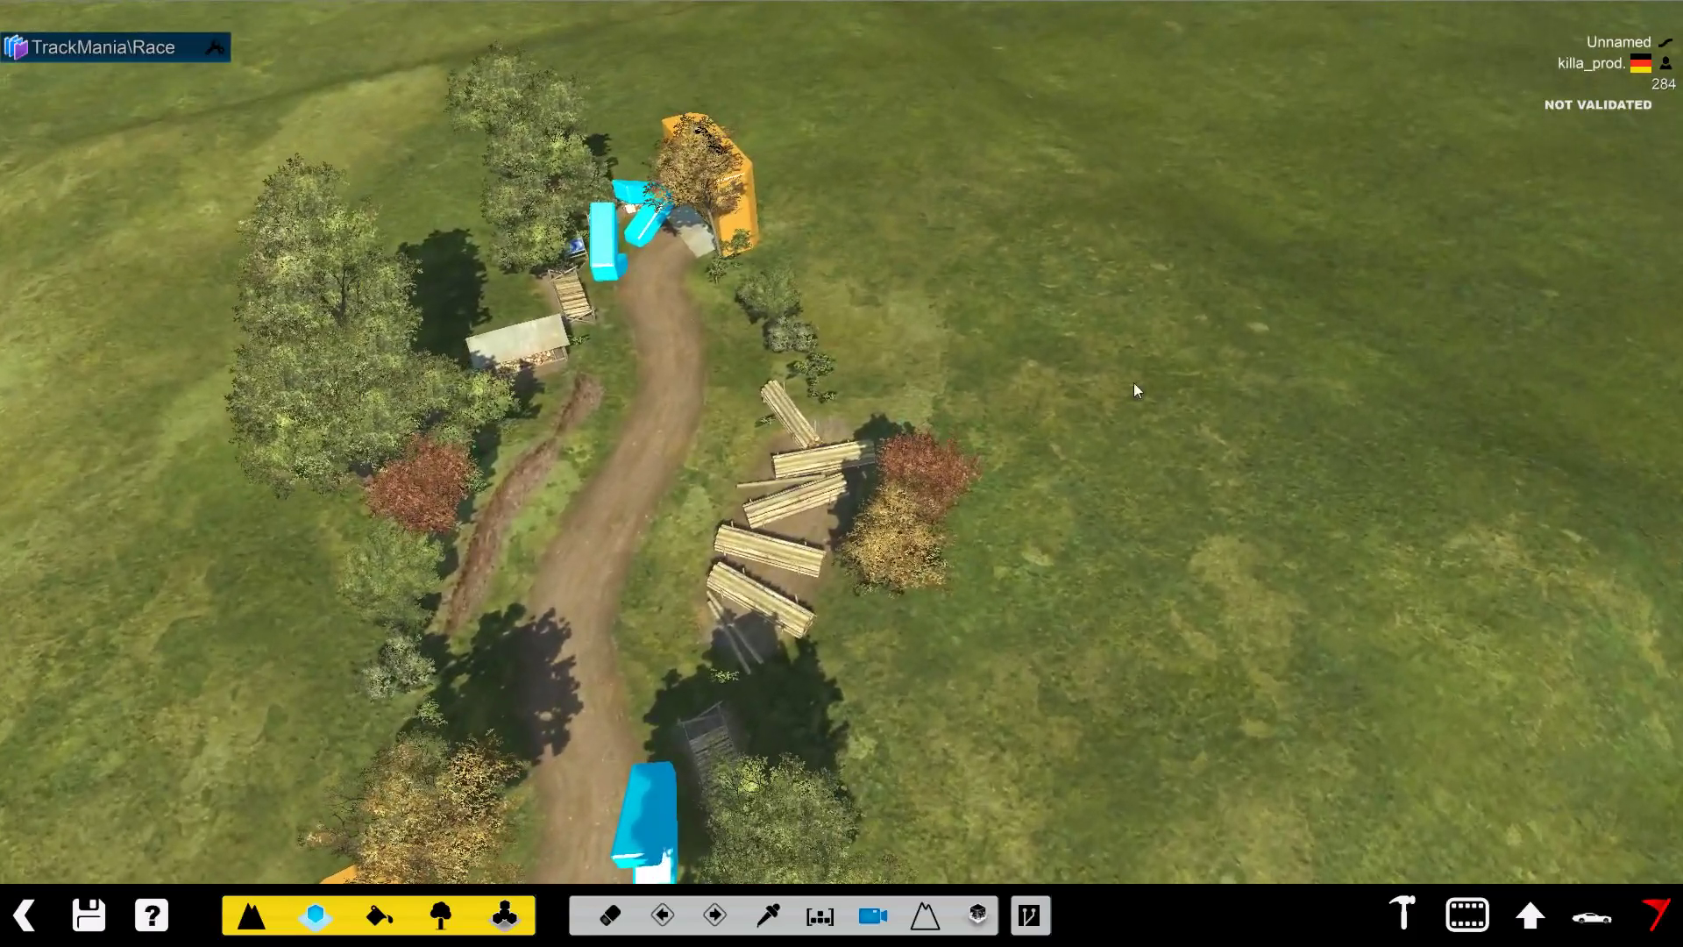
left_click(434, 921)
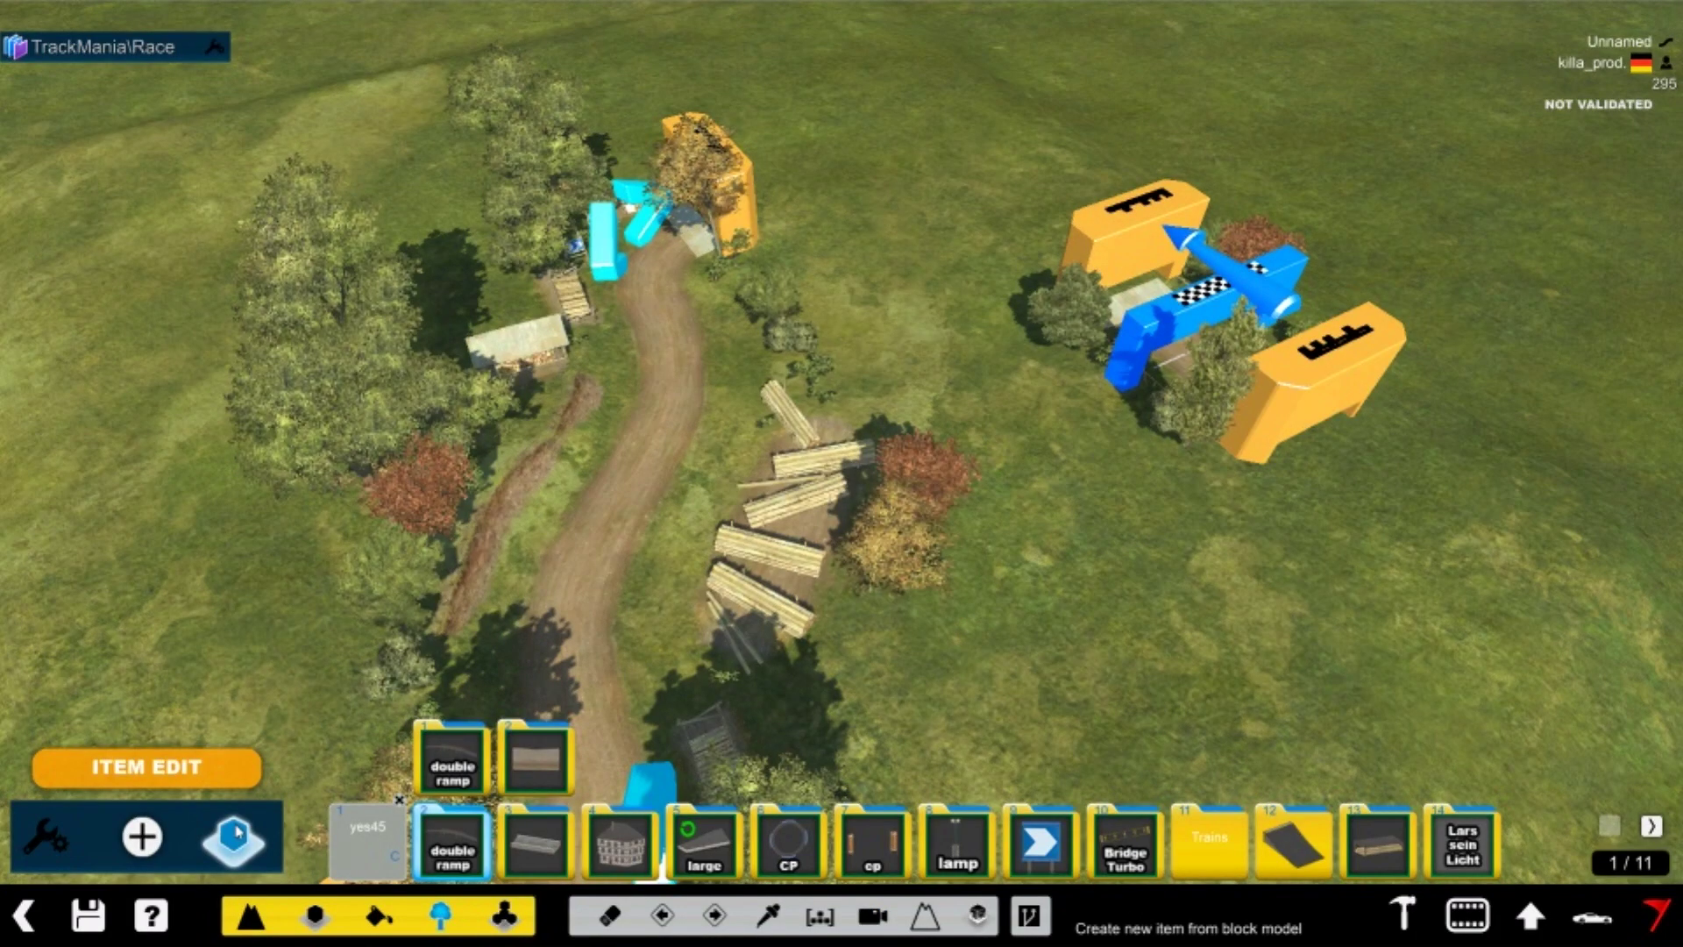
left_click(234, 842)
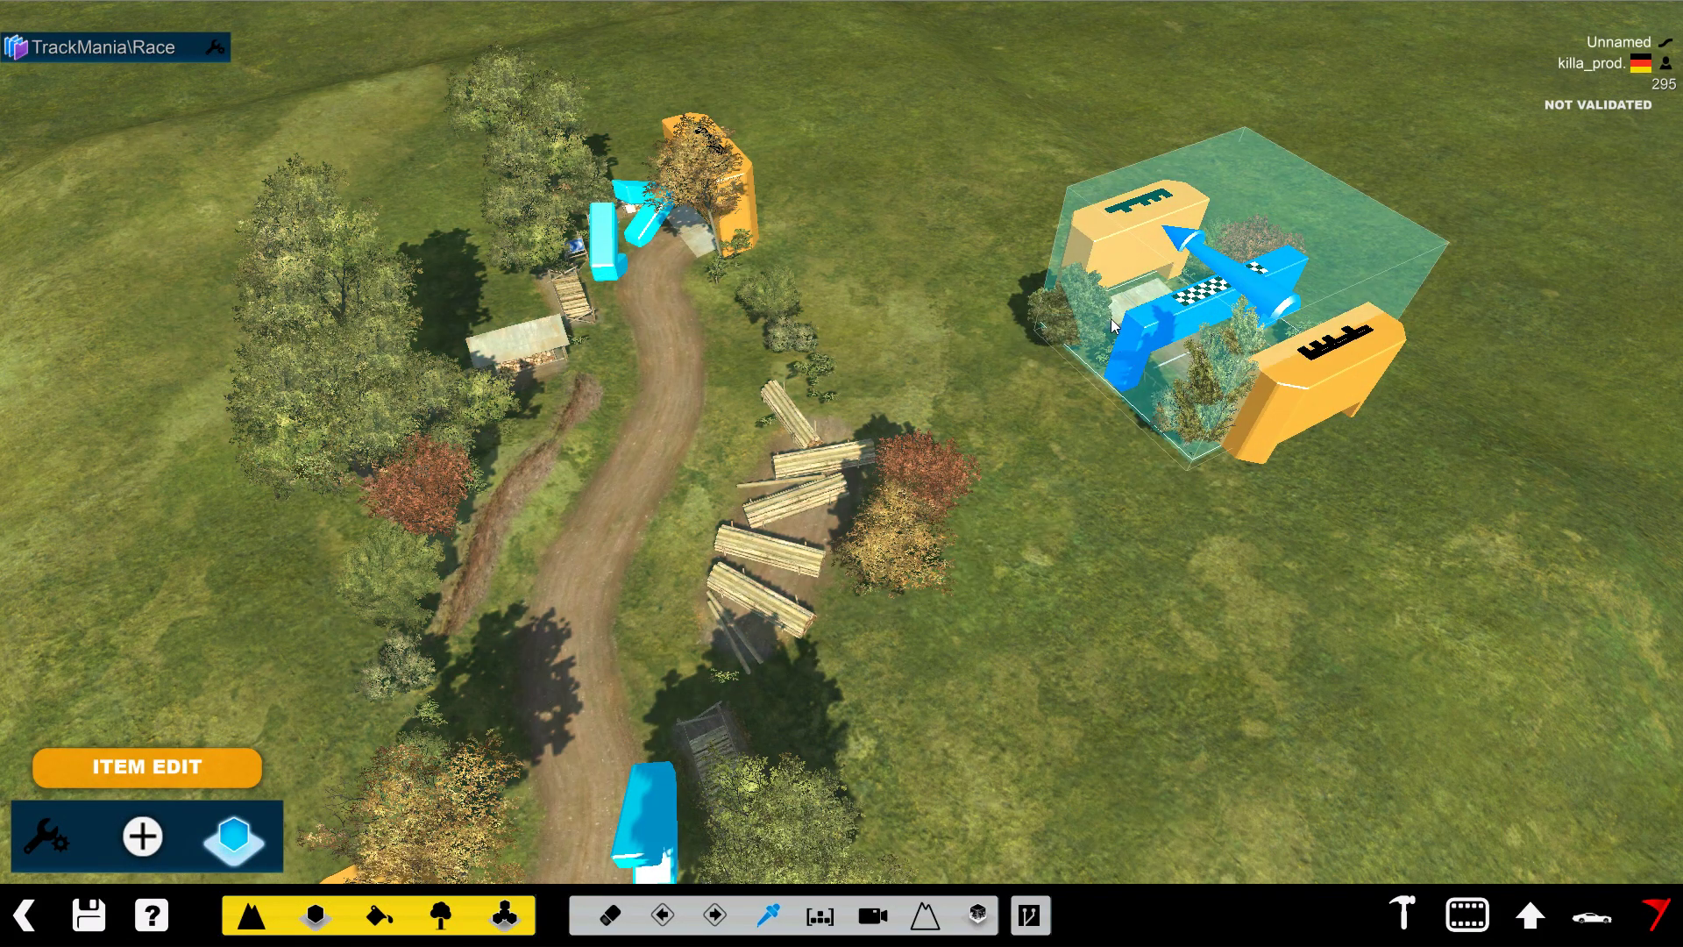
left_click(1111, 318)
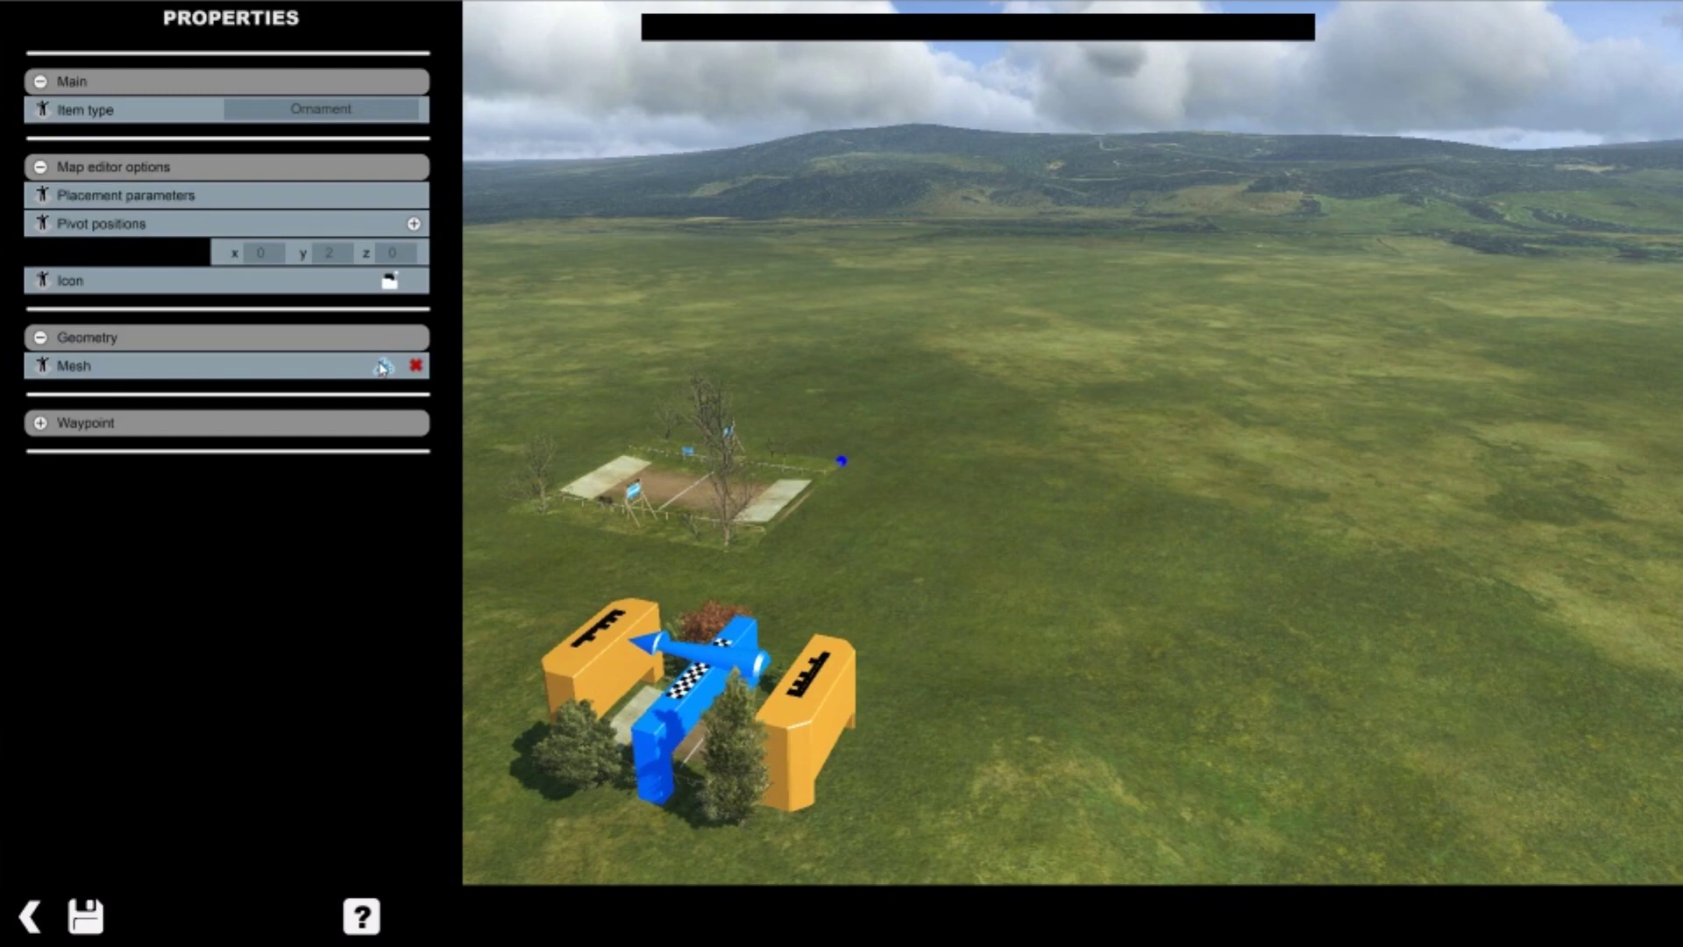
Step: Open the checkpoint item's mesh and start editing its Geometry layer
key("Escape")
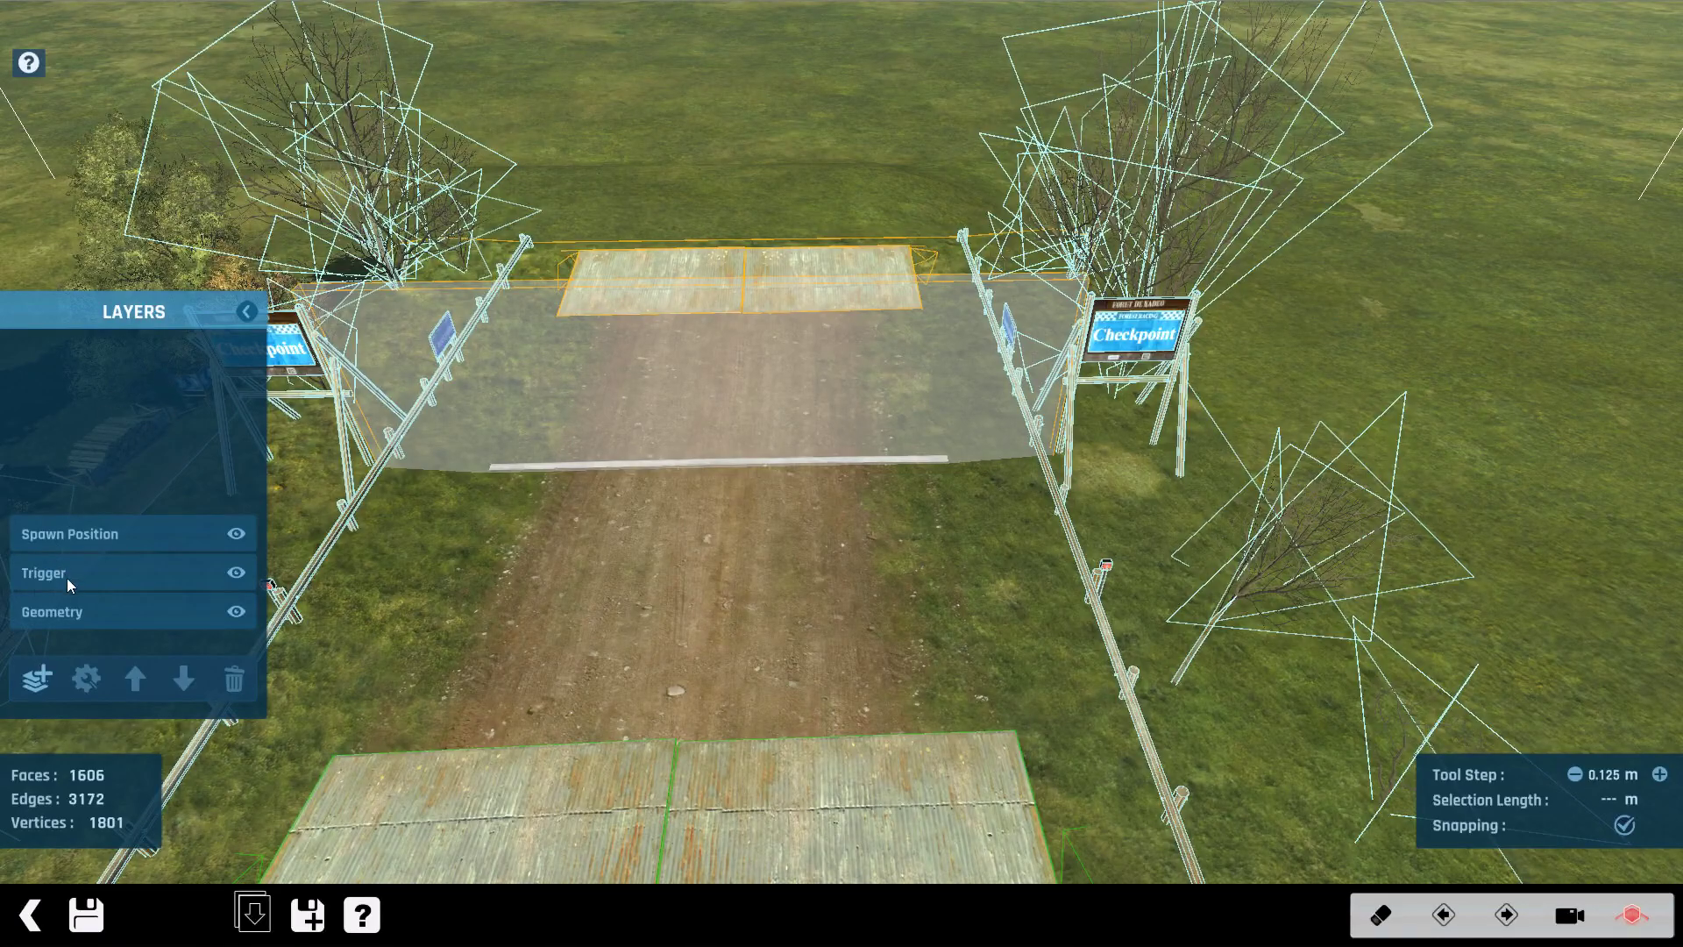
left_click(89, 616)
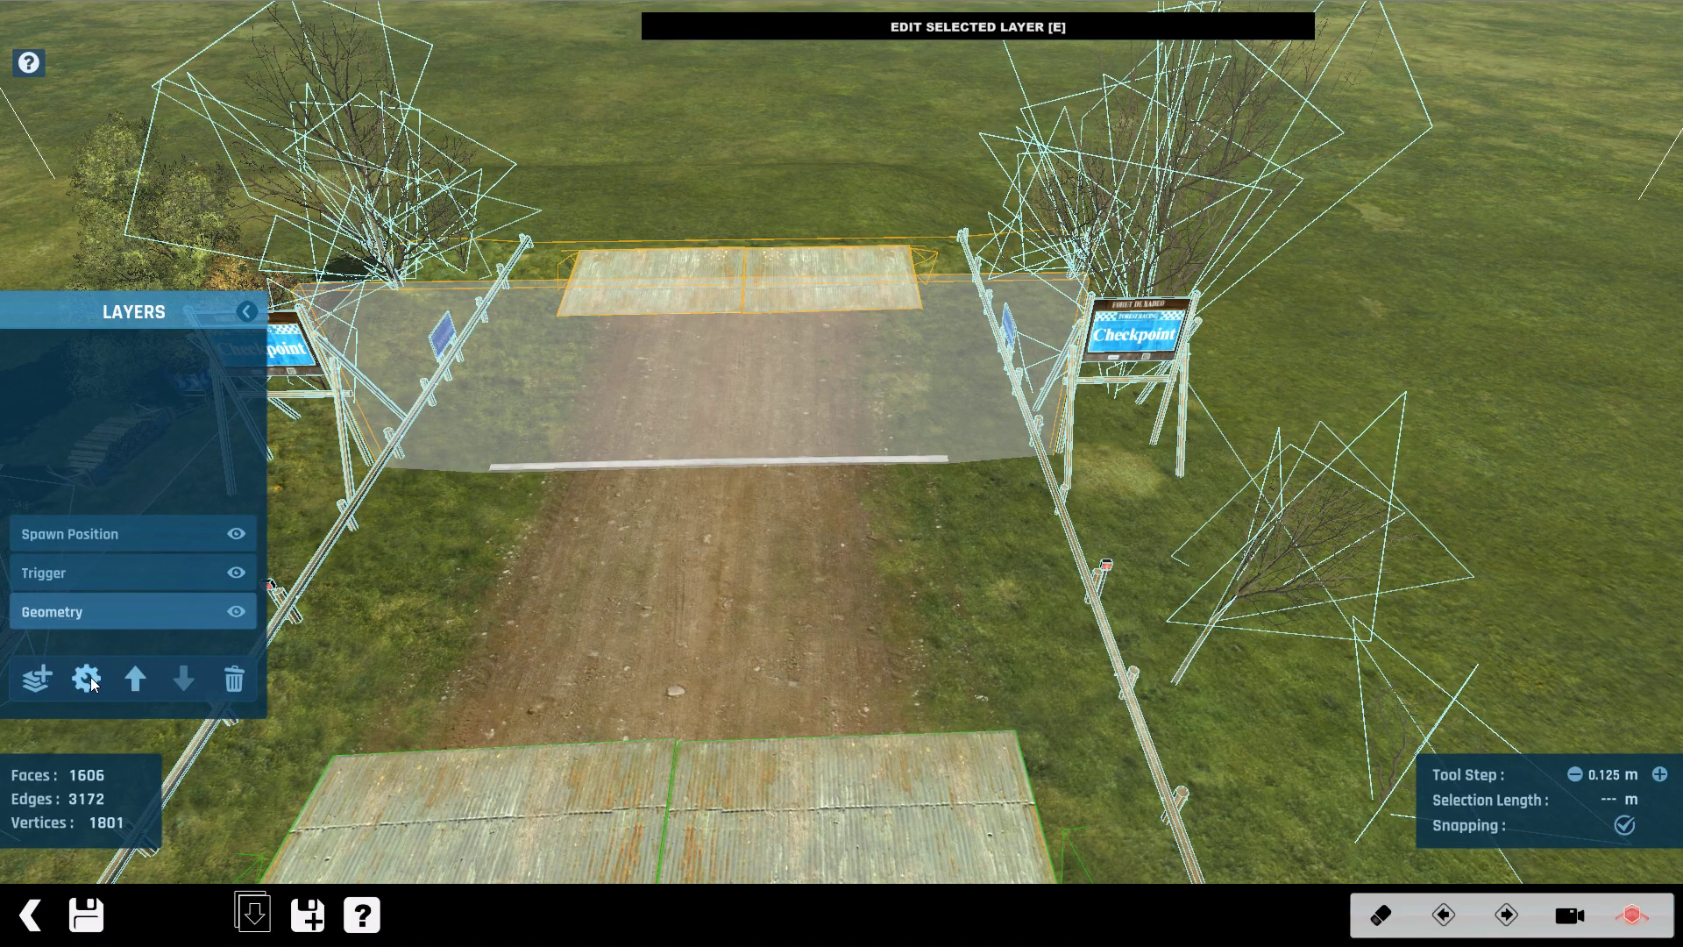
left_click(91, 677)
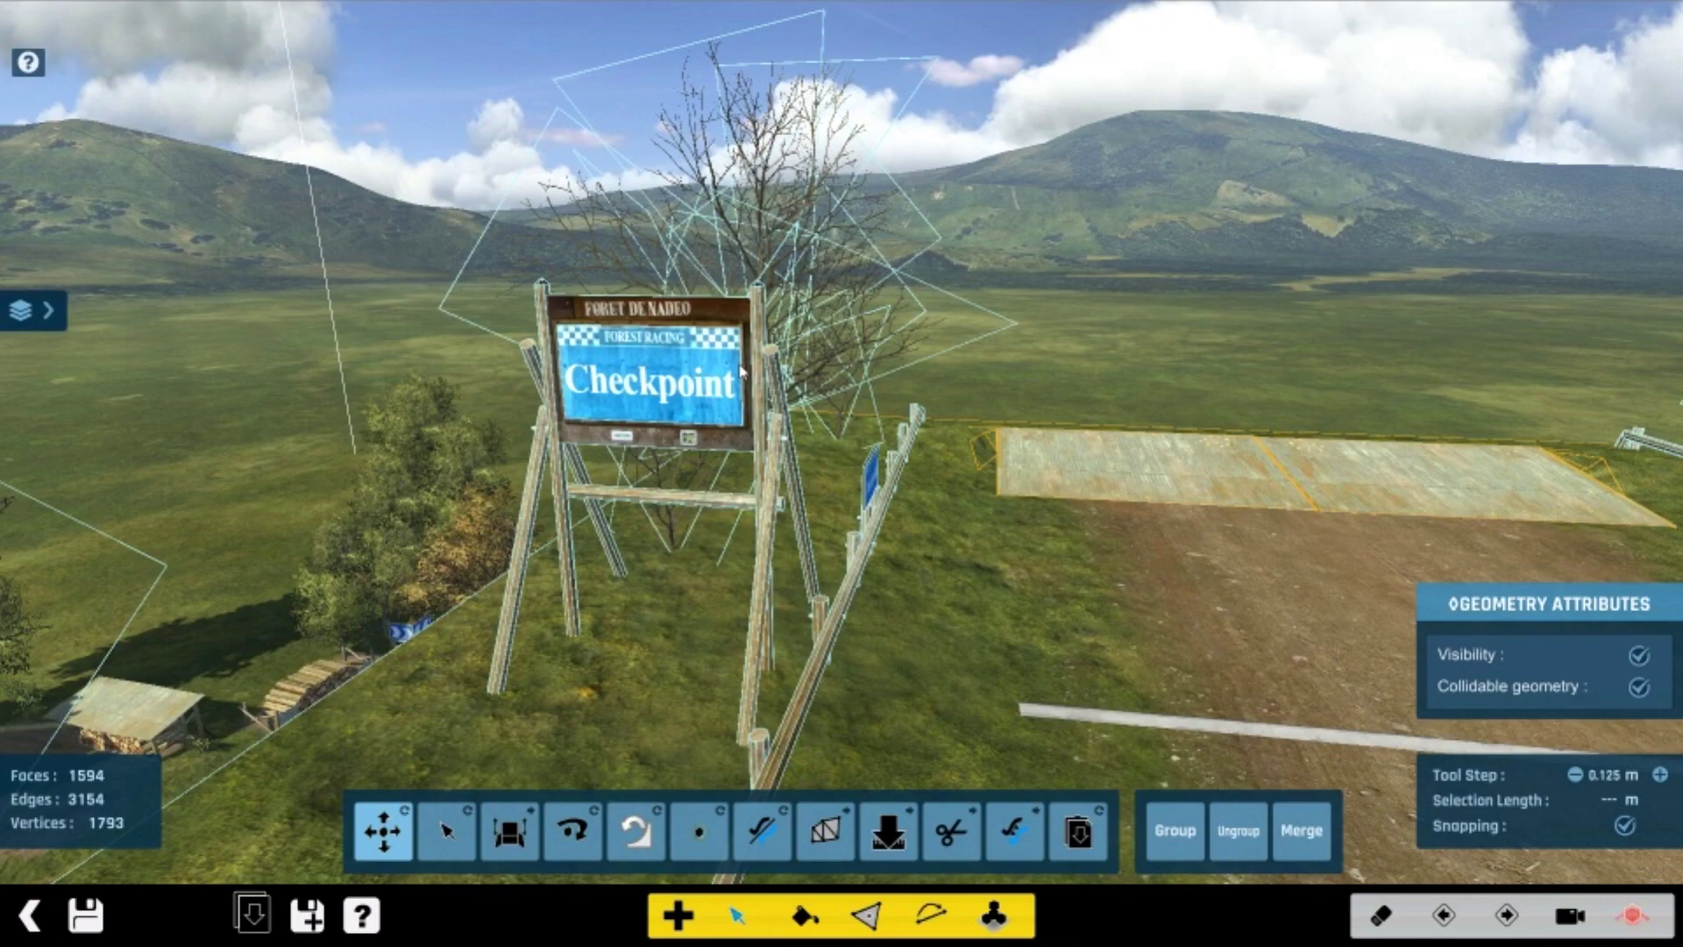
Step: Select both checkpoint signs with their posts, then inspect them from several angles
left_click(740, 371)
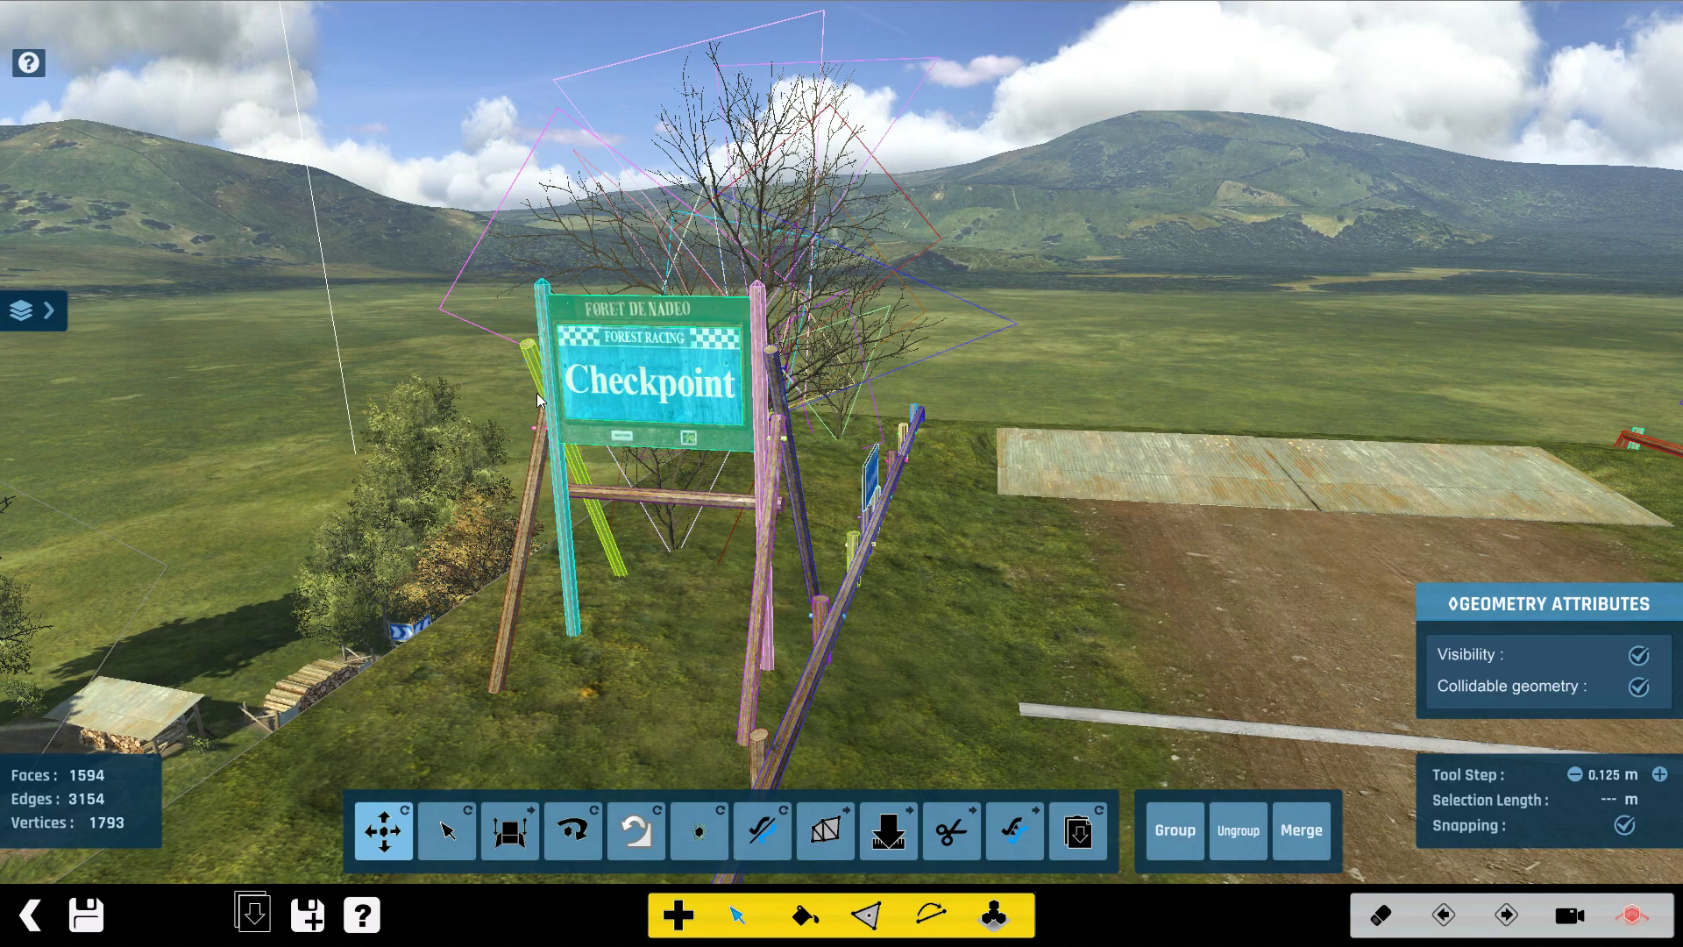
left_click(710, 476)
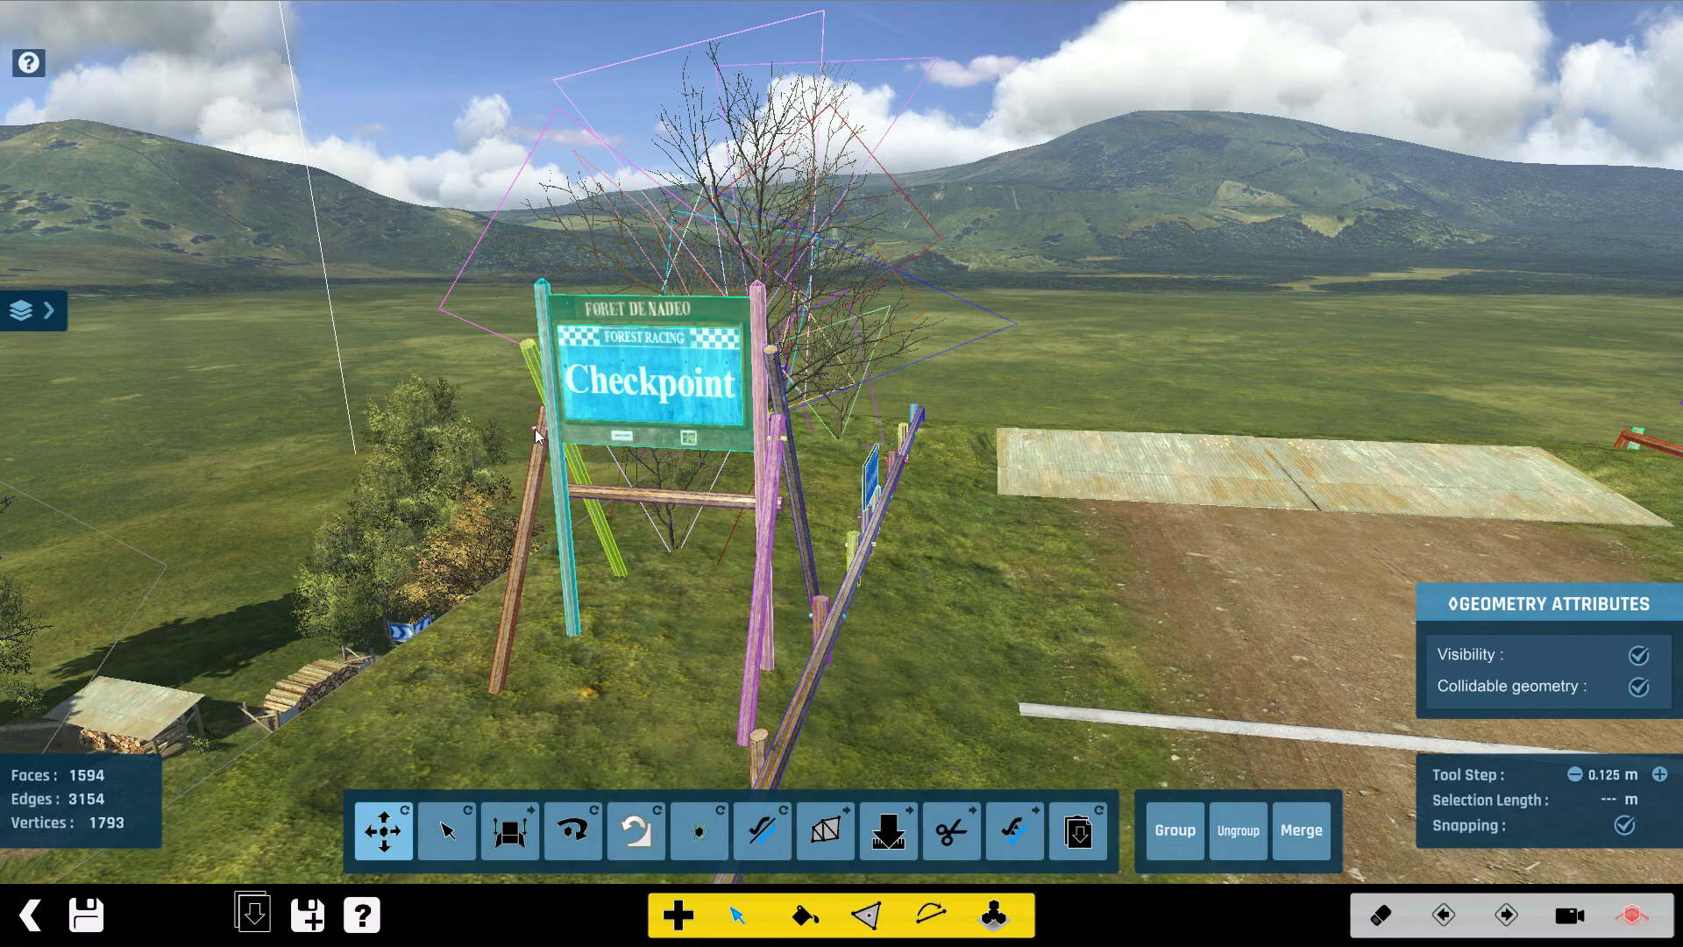
scroll(758, 458, "up", 3)
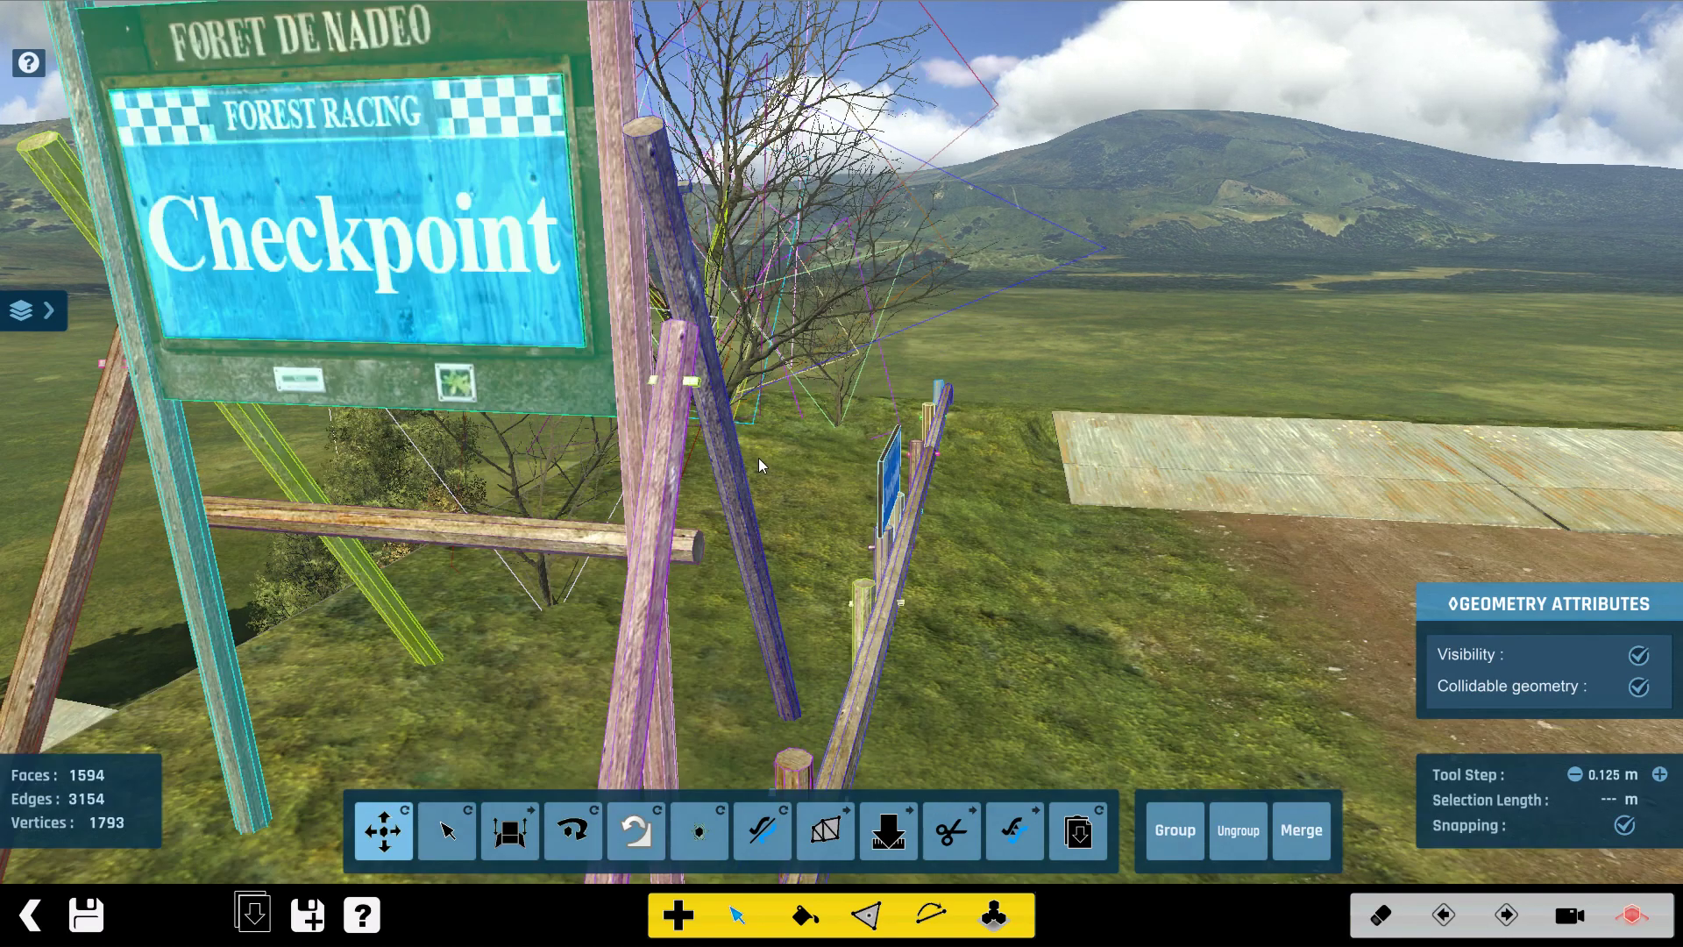
scroll(758, 461, "up", 3)
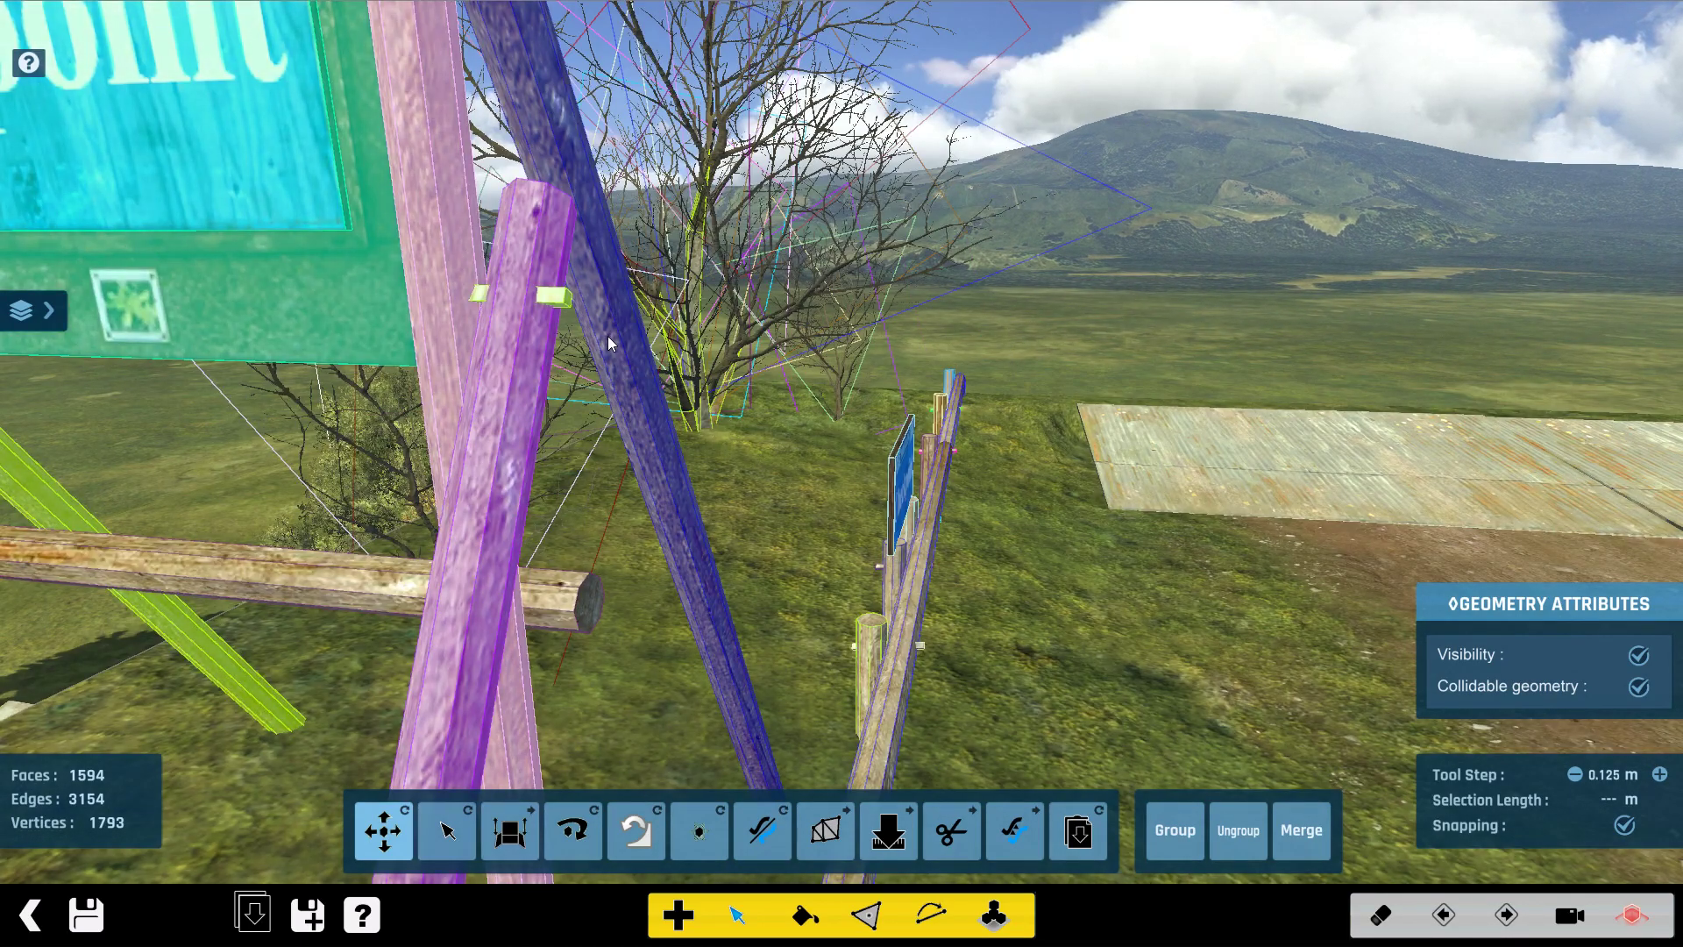
scroll(609, 345, "down", 5)
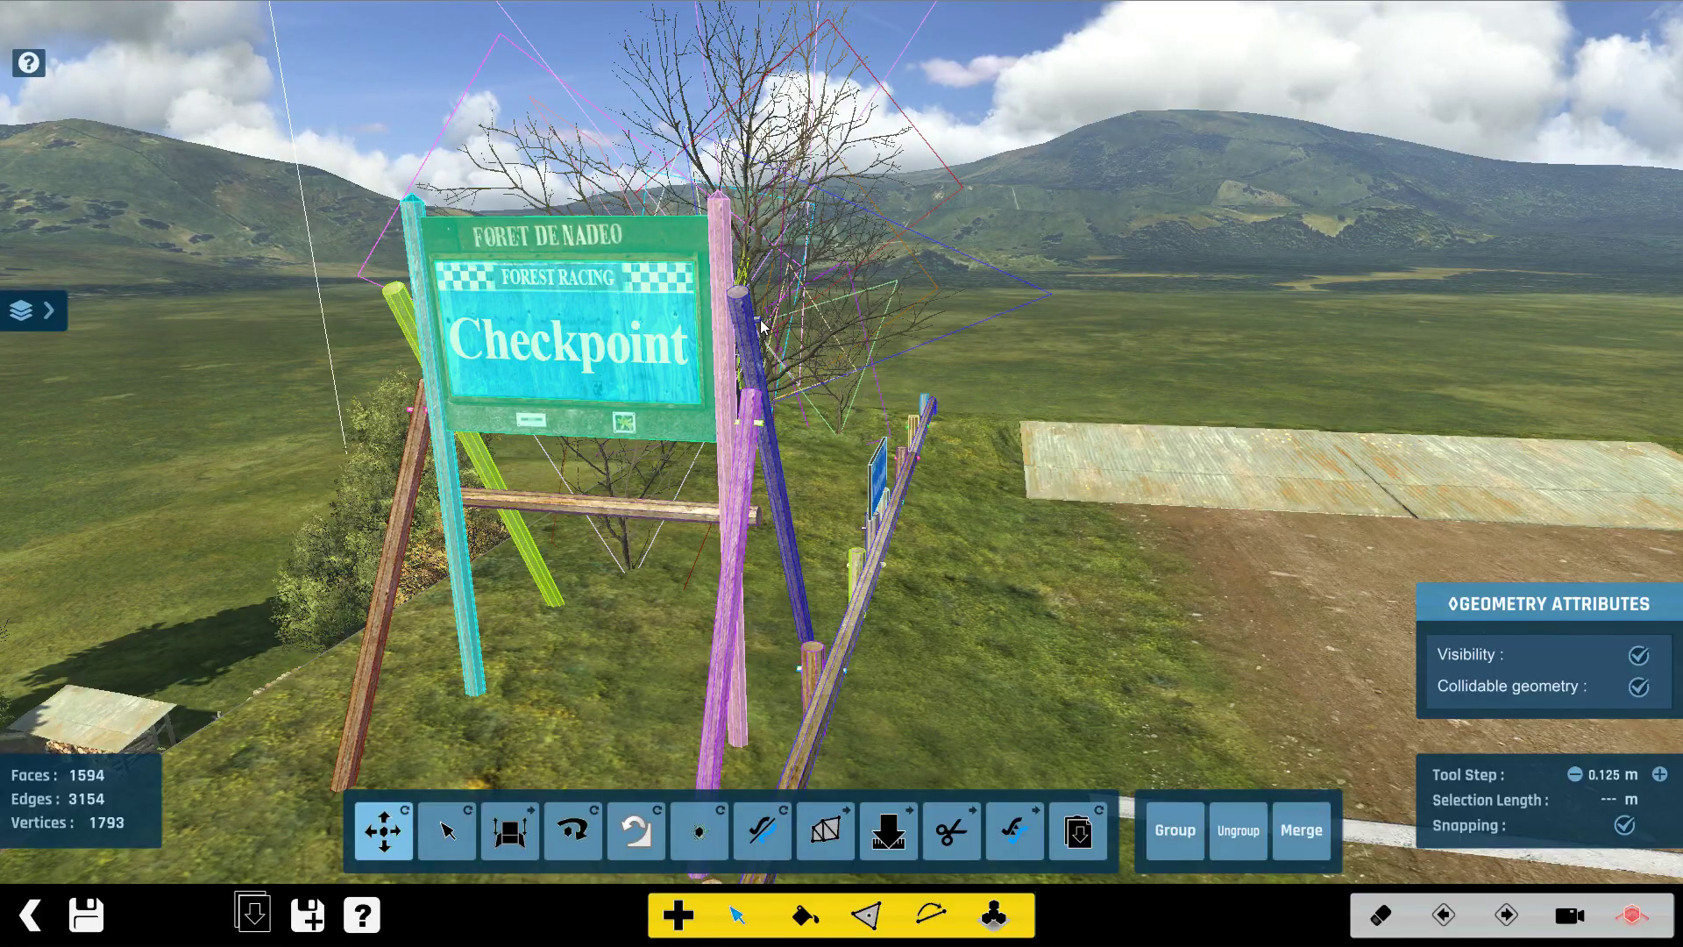
right_click_drag(759, 327, 929, 308)
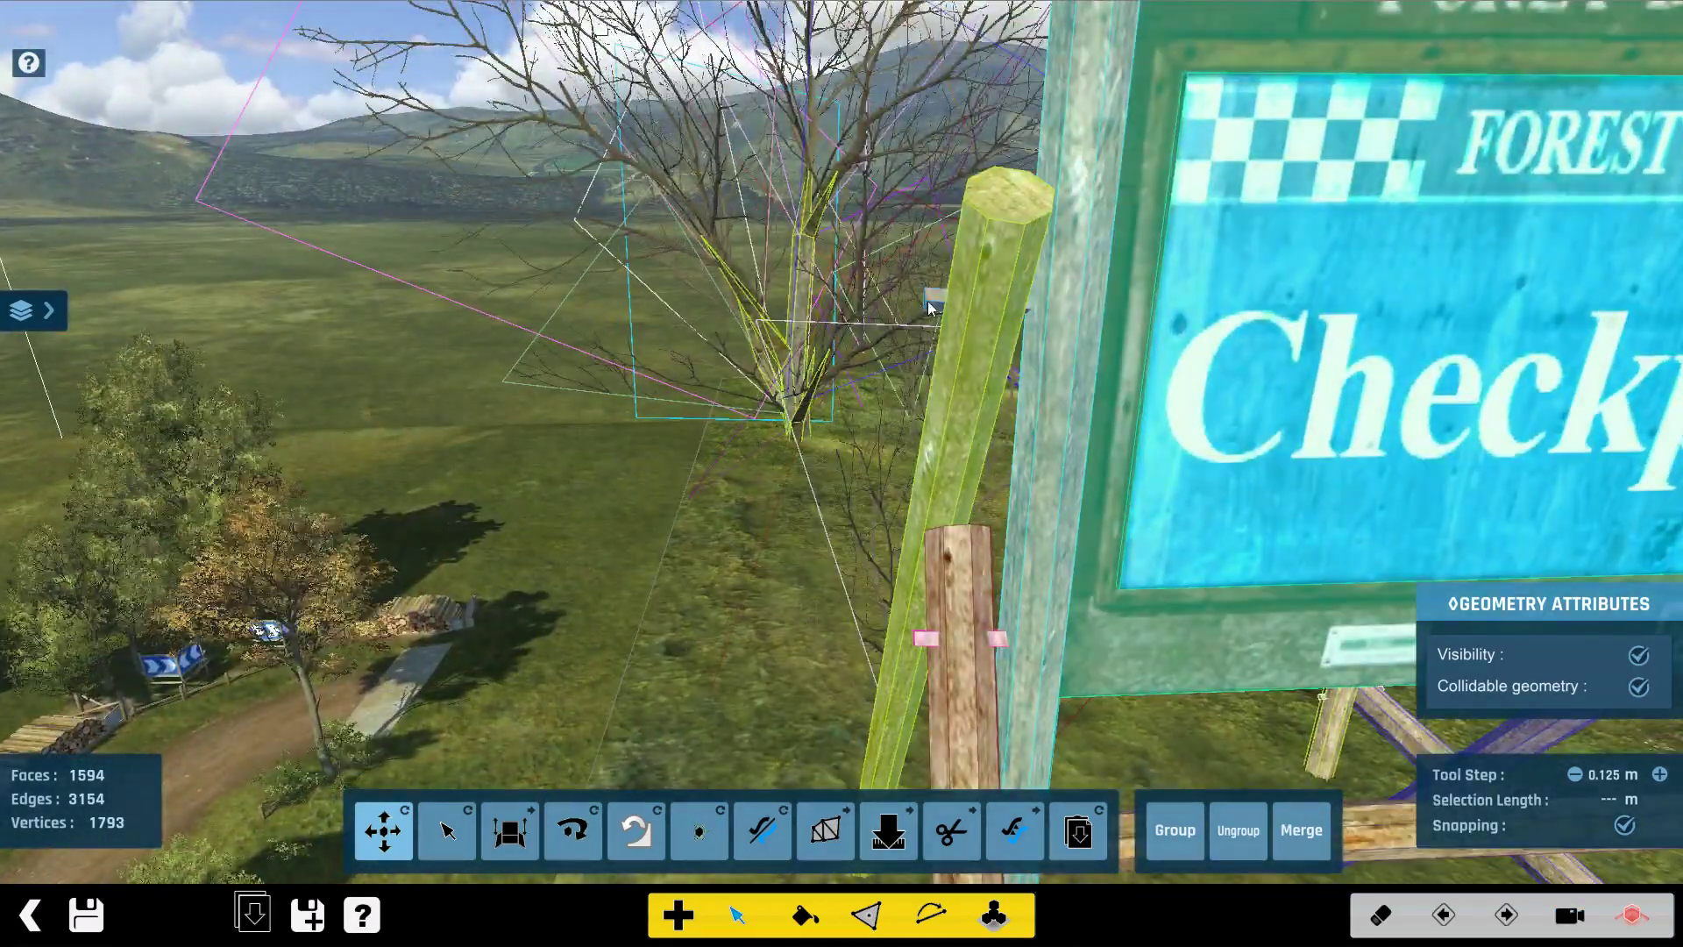
right_click_drag(929, 308, 1099, 435)
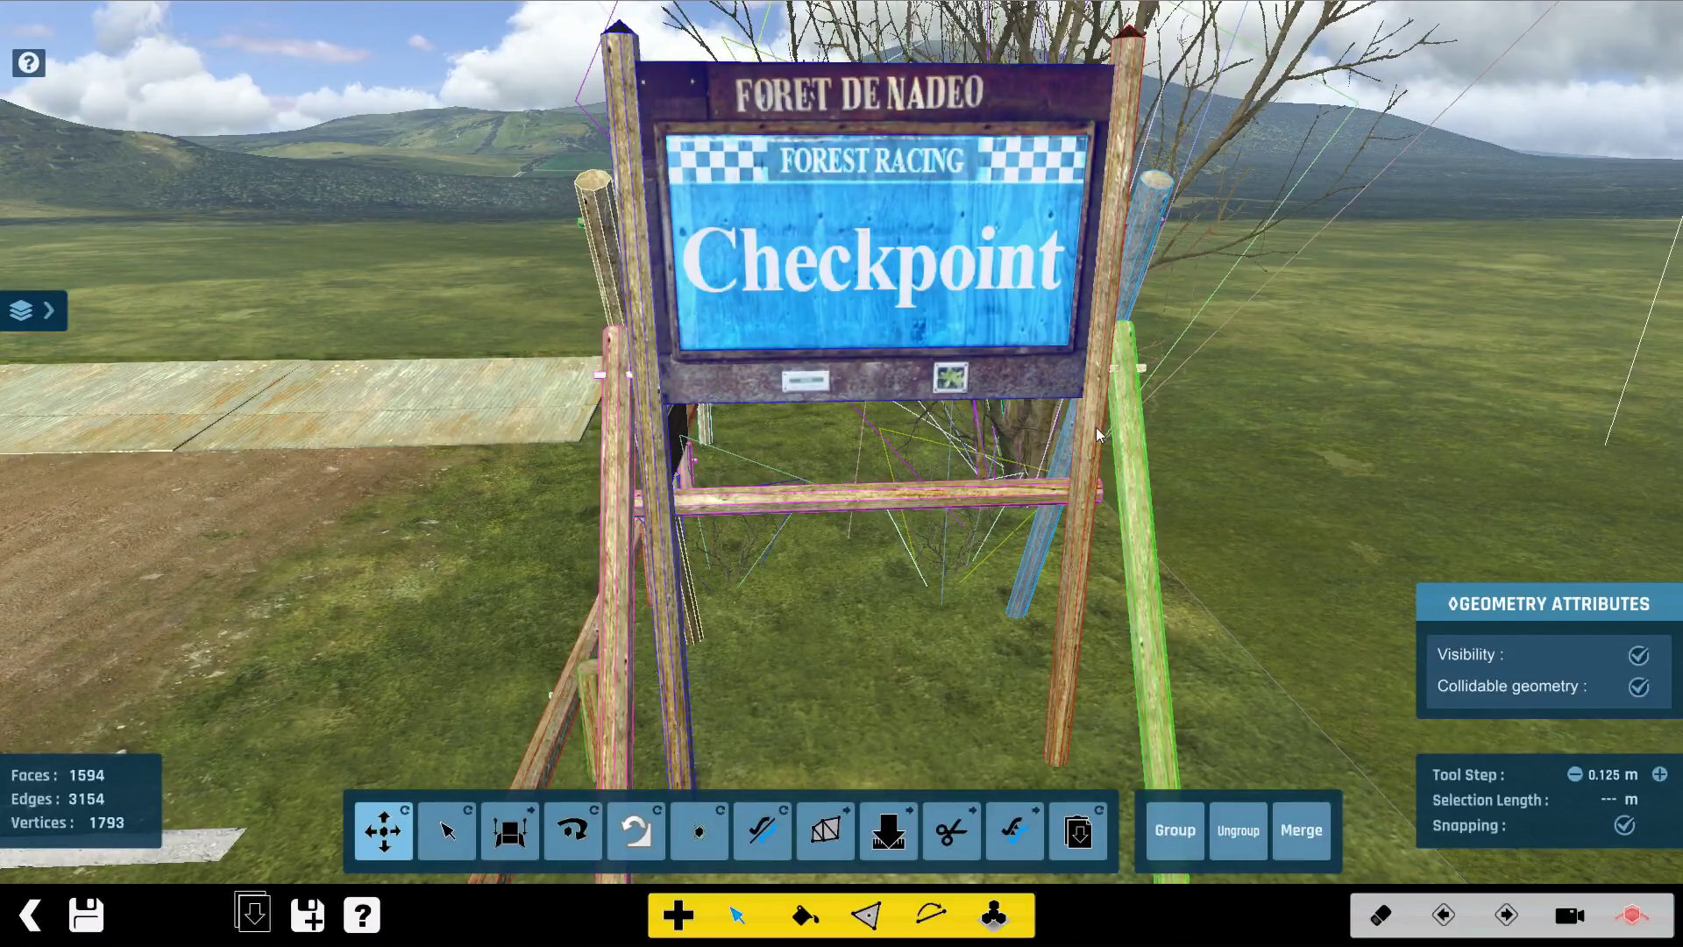
mouse_move(1098, 434)
right_mouse_down()
mouse_move(1002, 485)
mouse_move(1222, 409)
right_mouse_up()
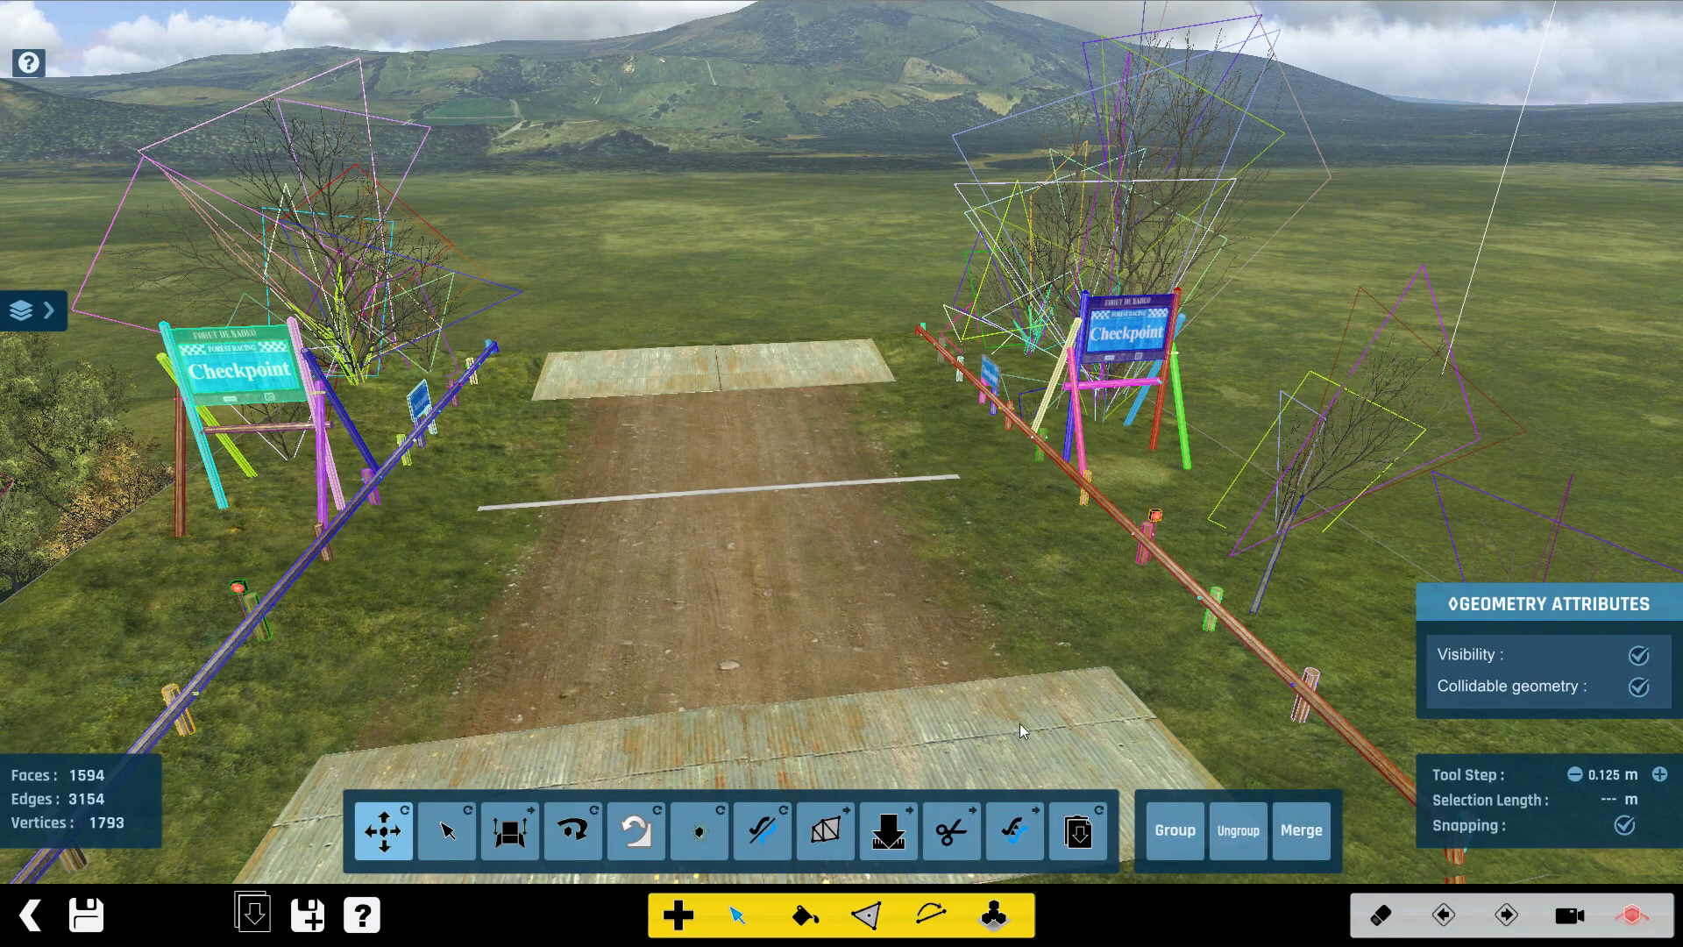
Step: Cut the signs, trees and fences, then delete the remaining ground geometry down to 0 faces
left_click(1021, 660)
key("Delete")
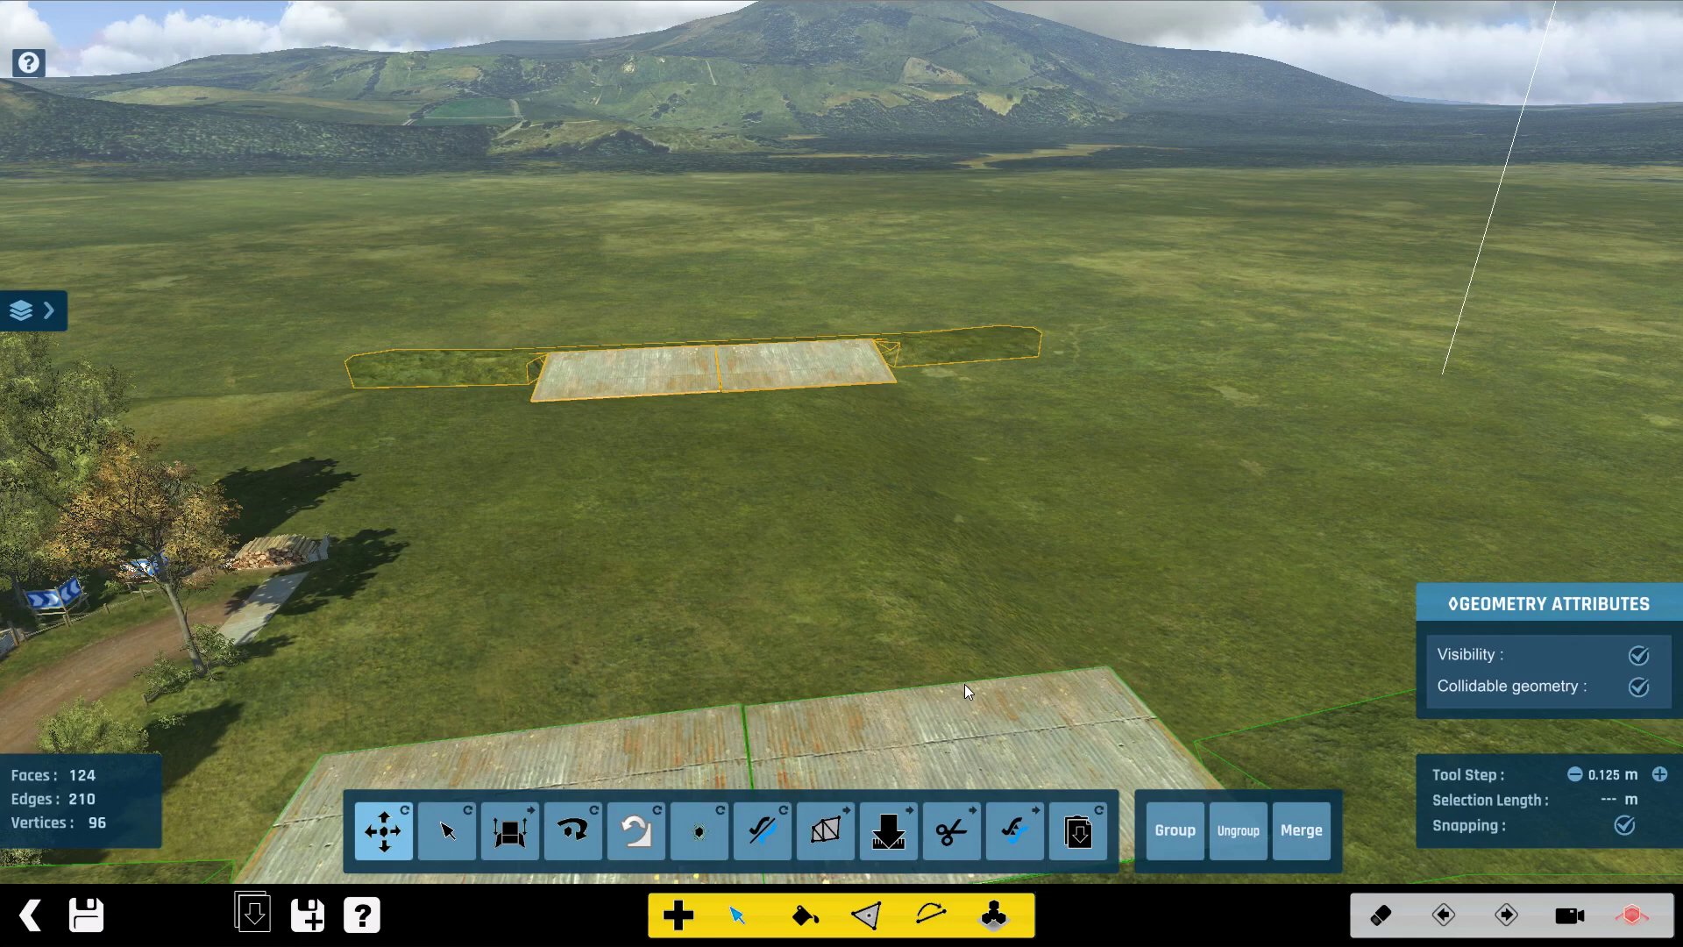
mouse_move(839, 601)
middle_mouse_down()
mouse_move(626, 569)
mouse_move(638, 554)
middle_mouse_up()
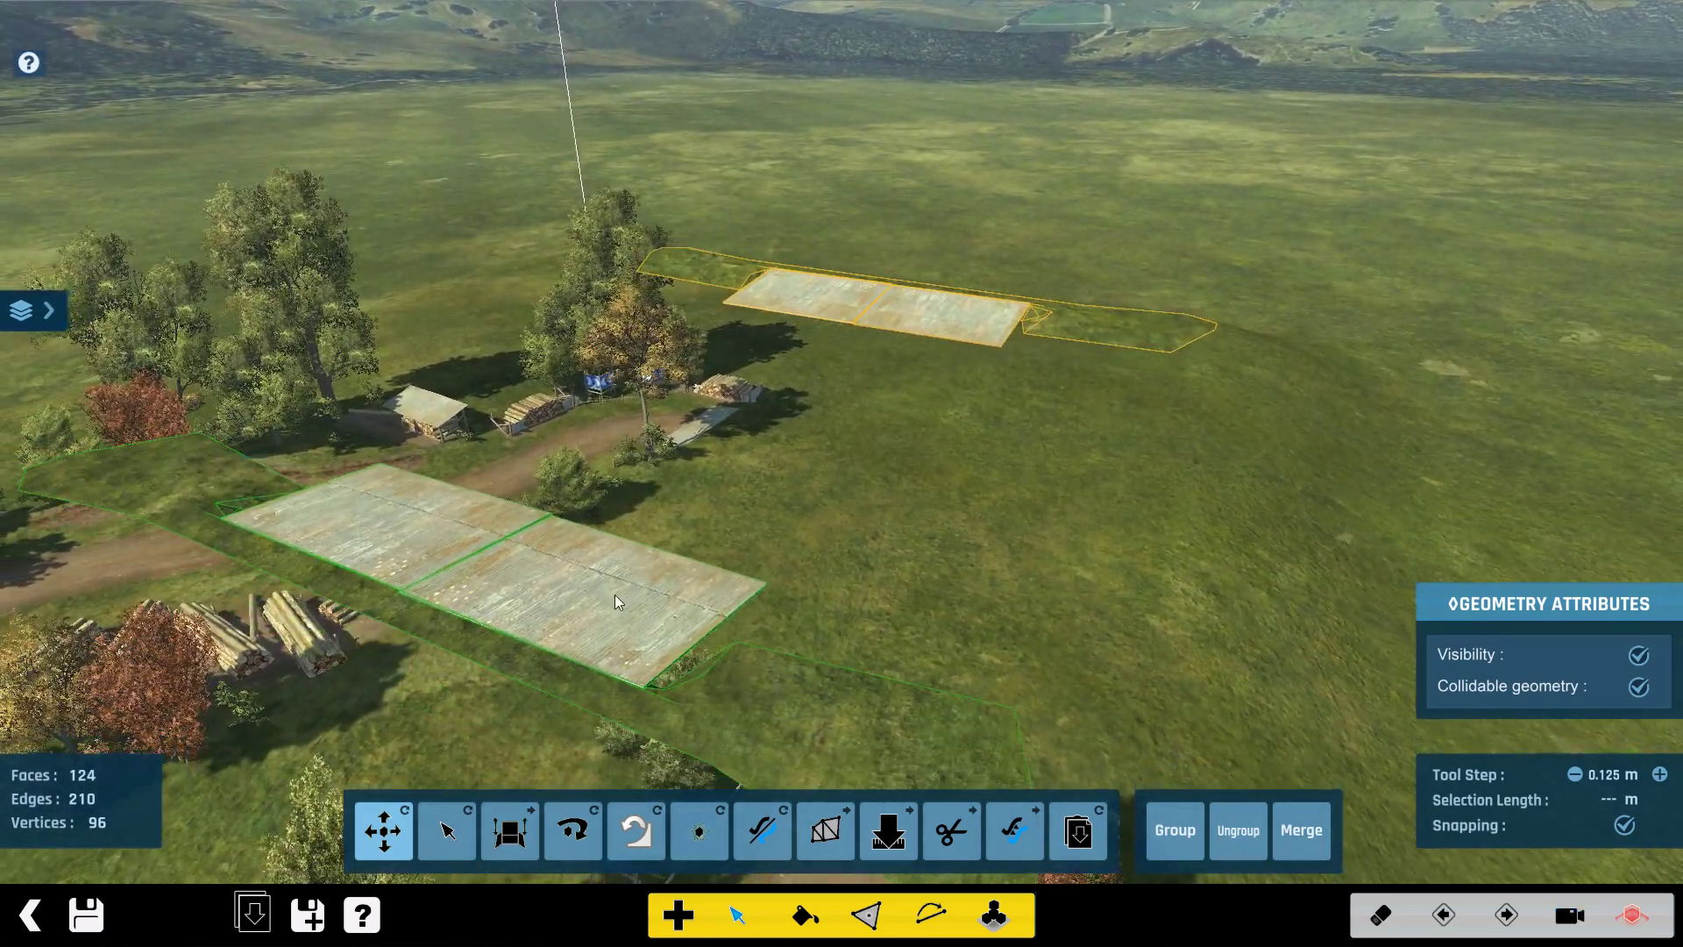
key("Delete")
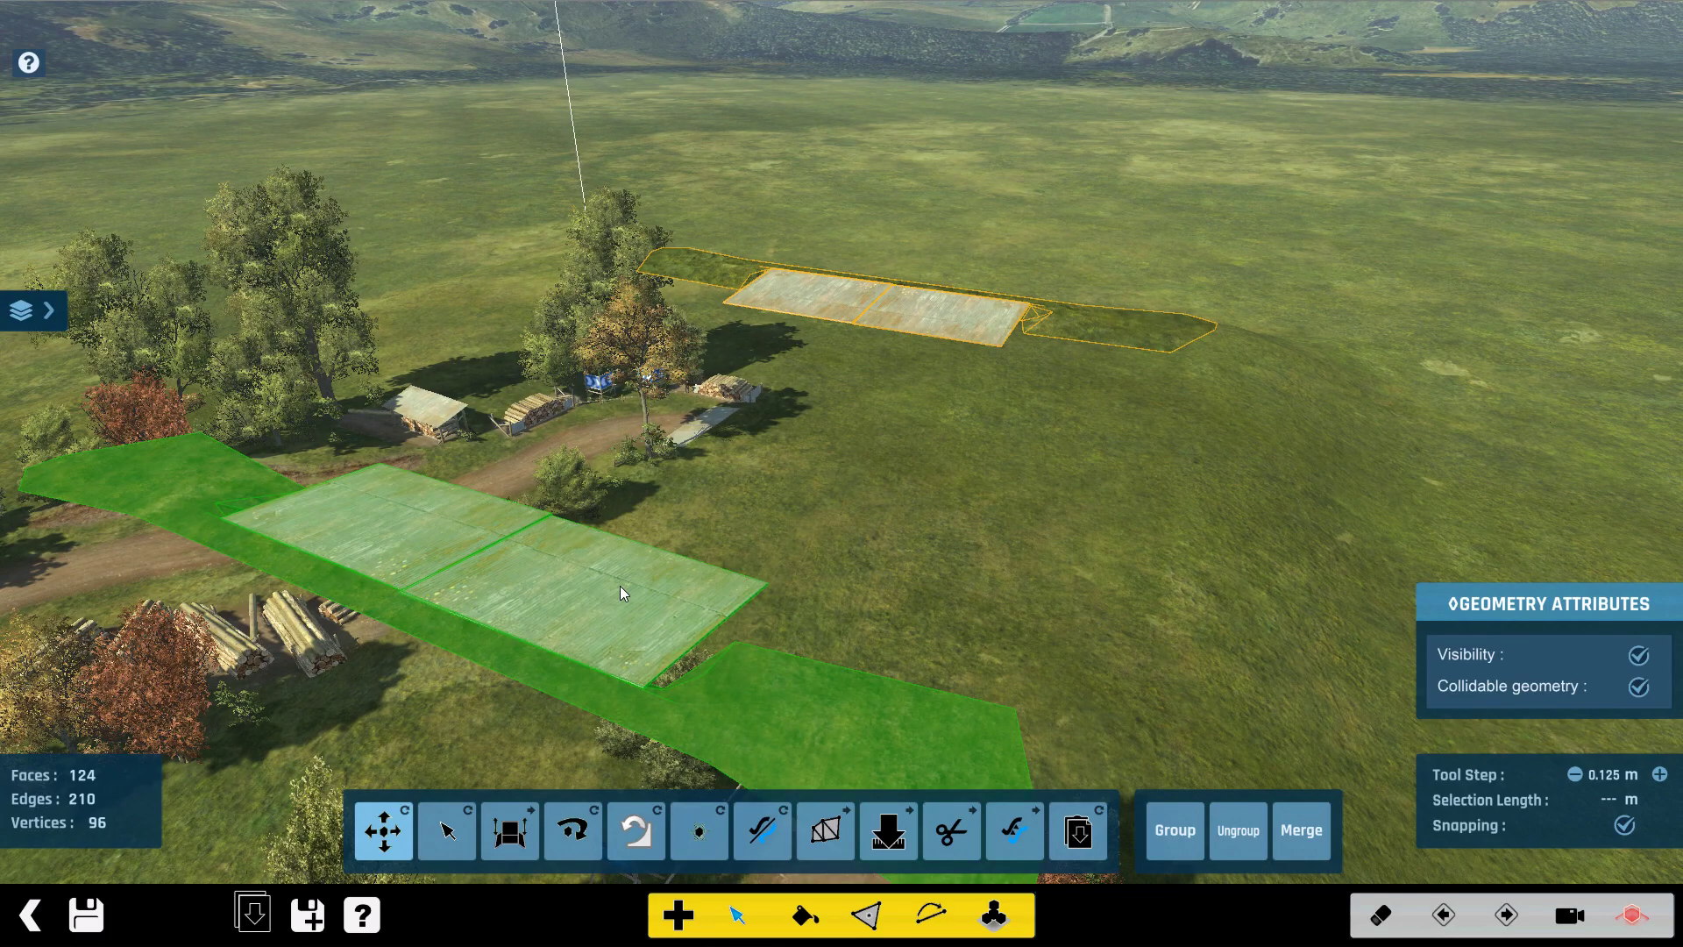
key("Delete")
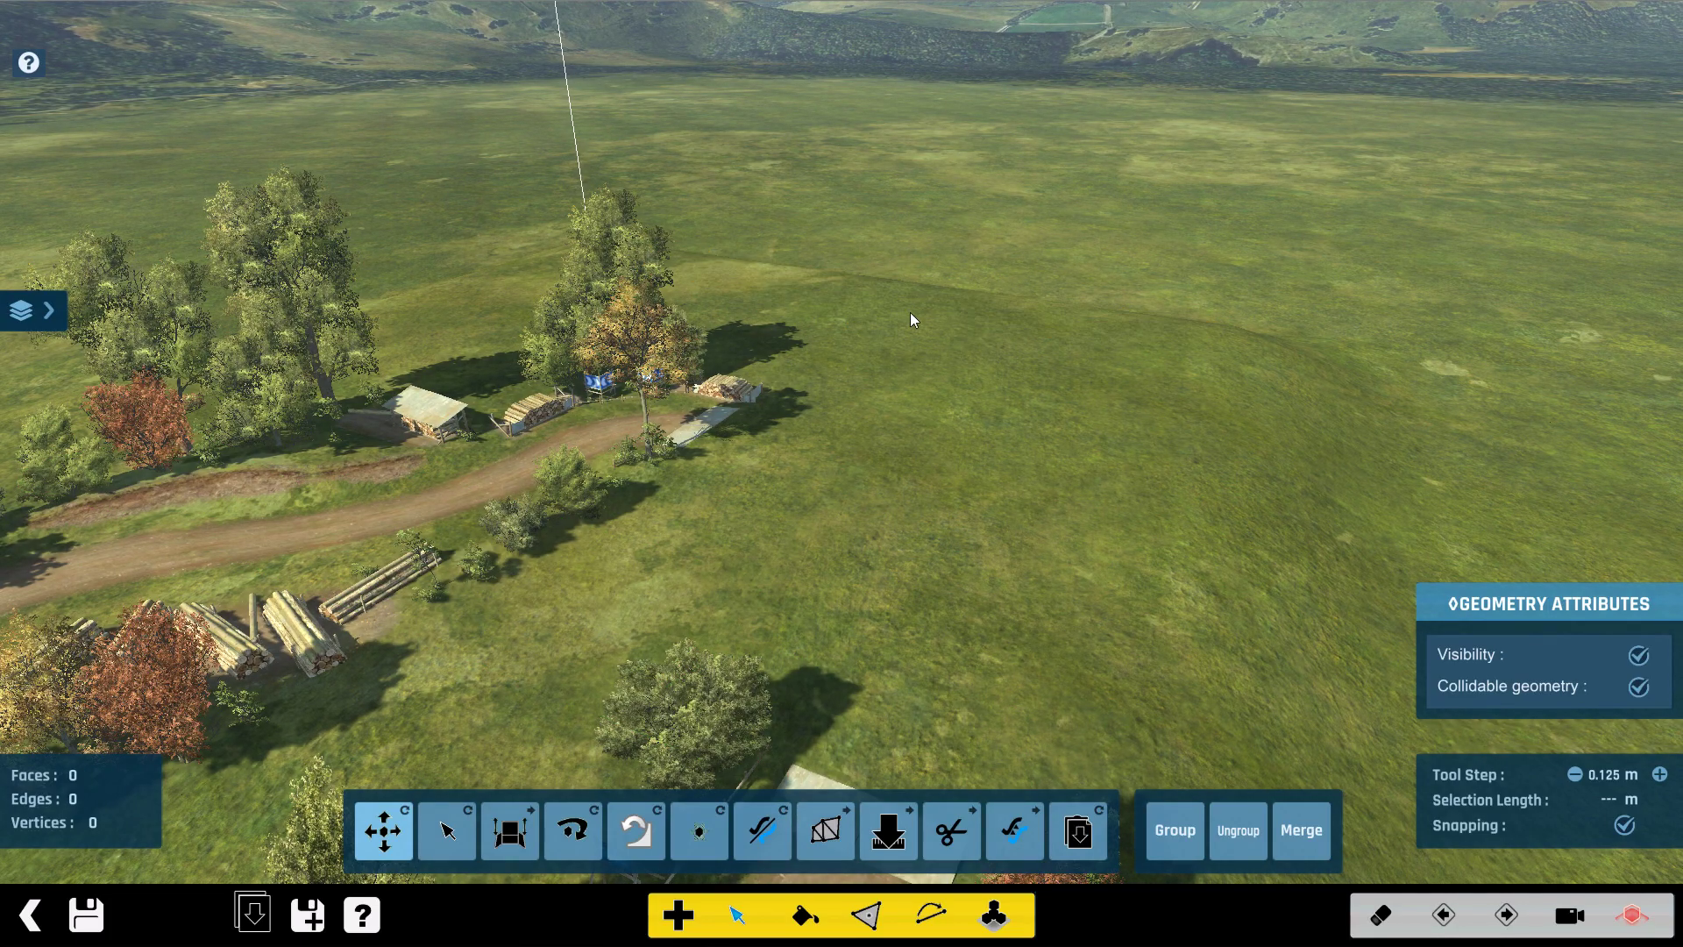
key("ctrl+z")
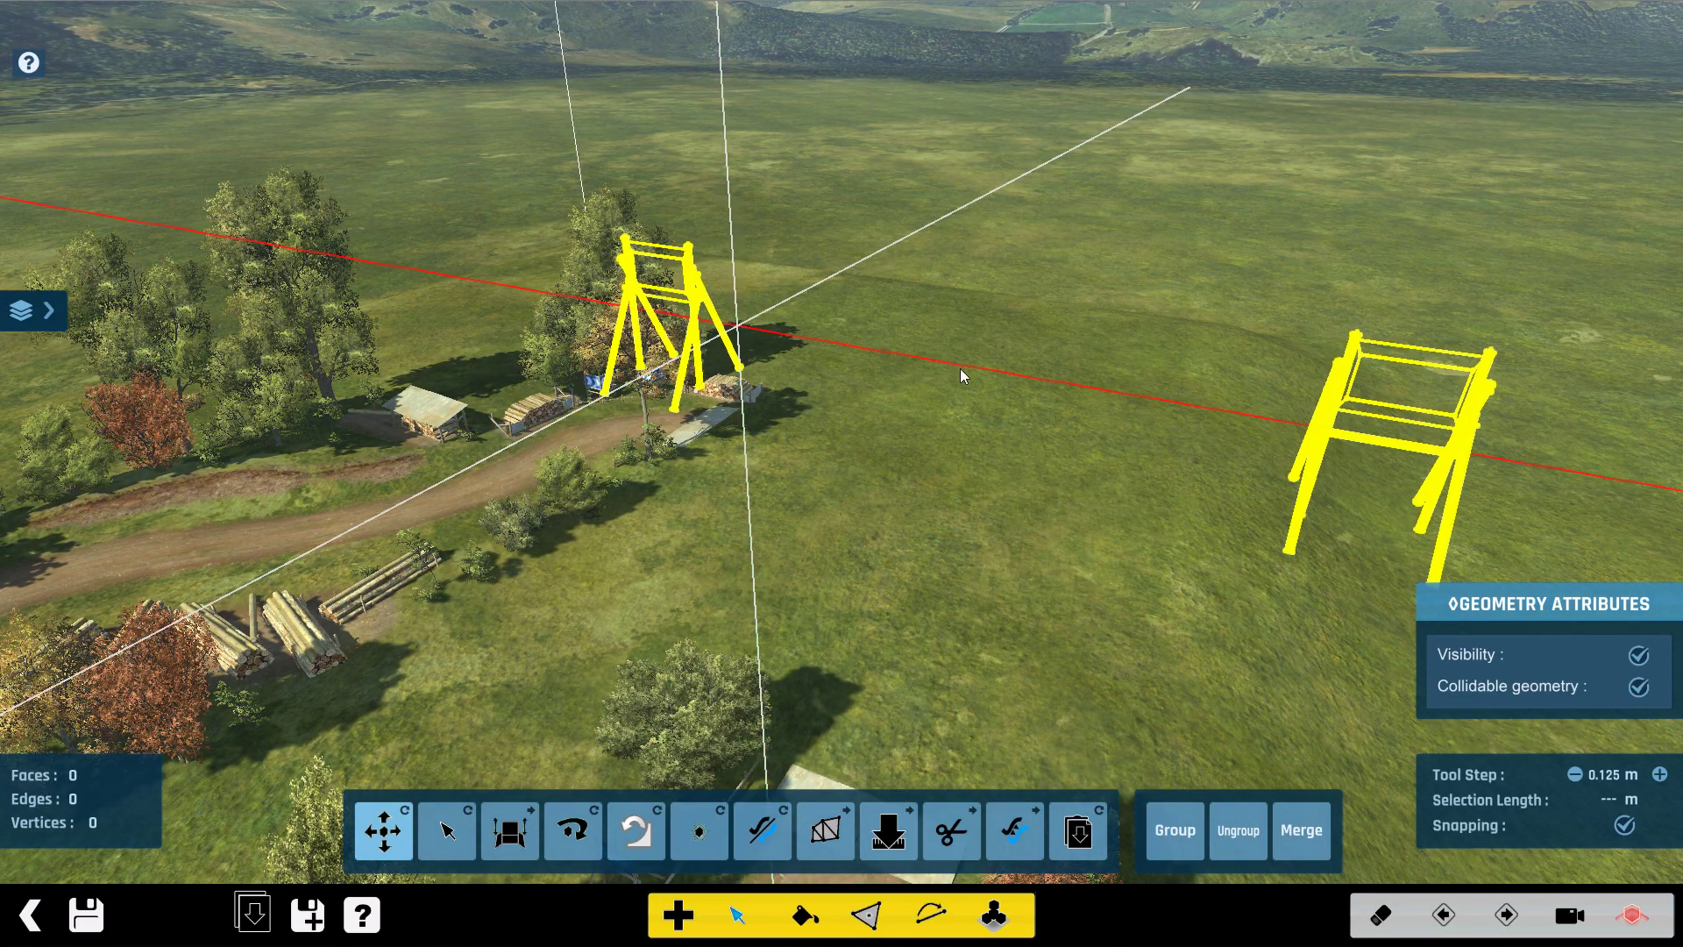
Step: Paste the two checkpoint signs back and shift them left into place
left_click_drag(961, 377, 737, 333)
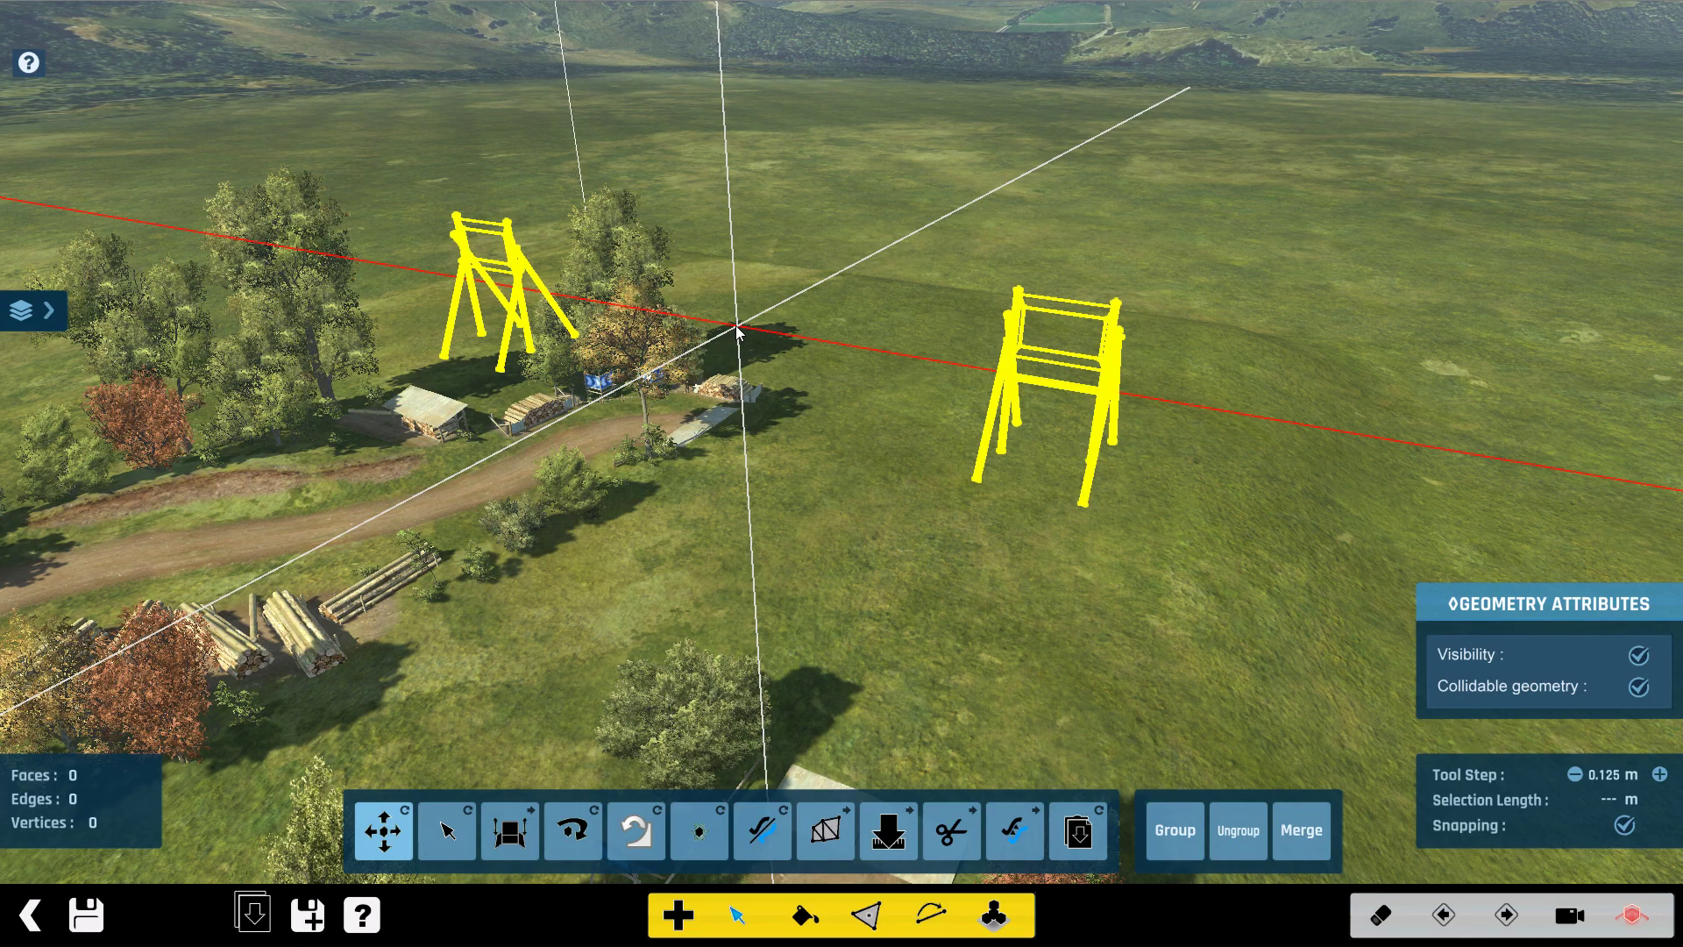
left_click_drag(738, 333, 733, 325)
key("c")
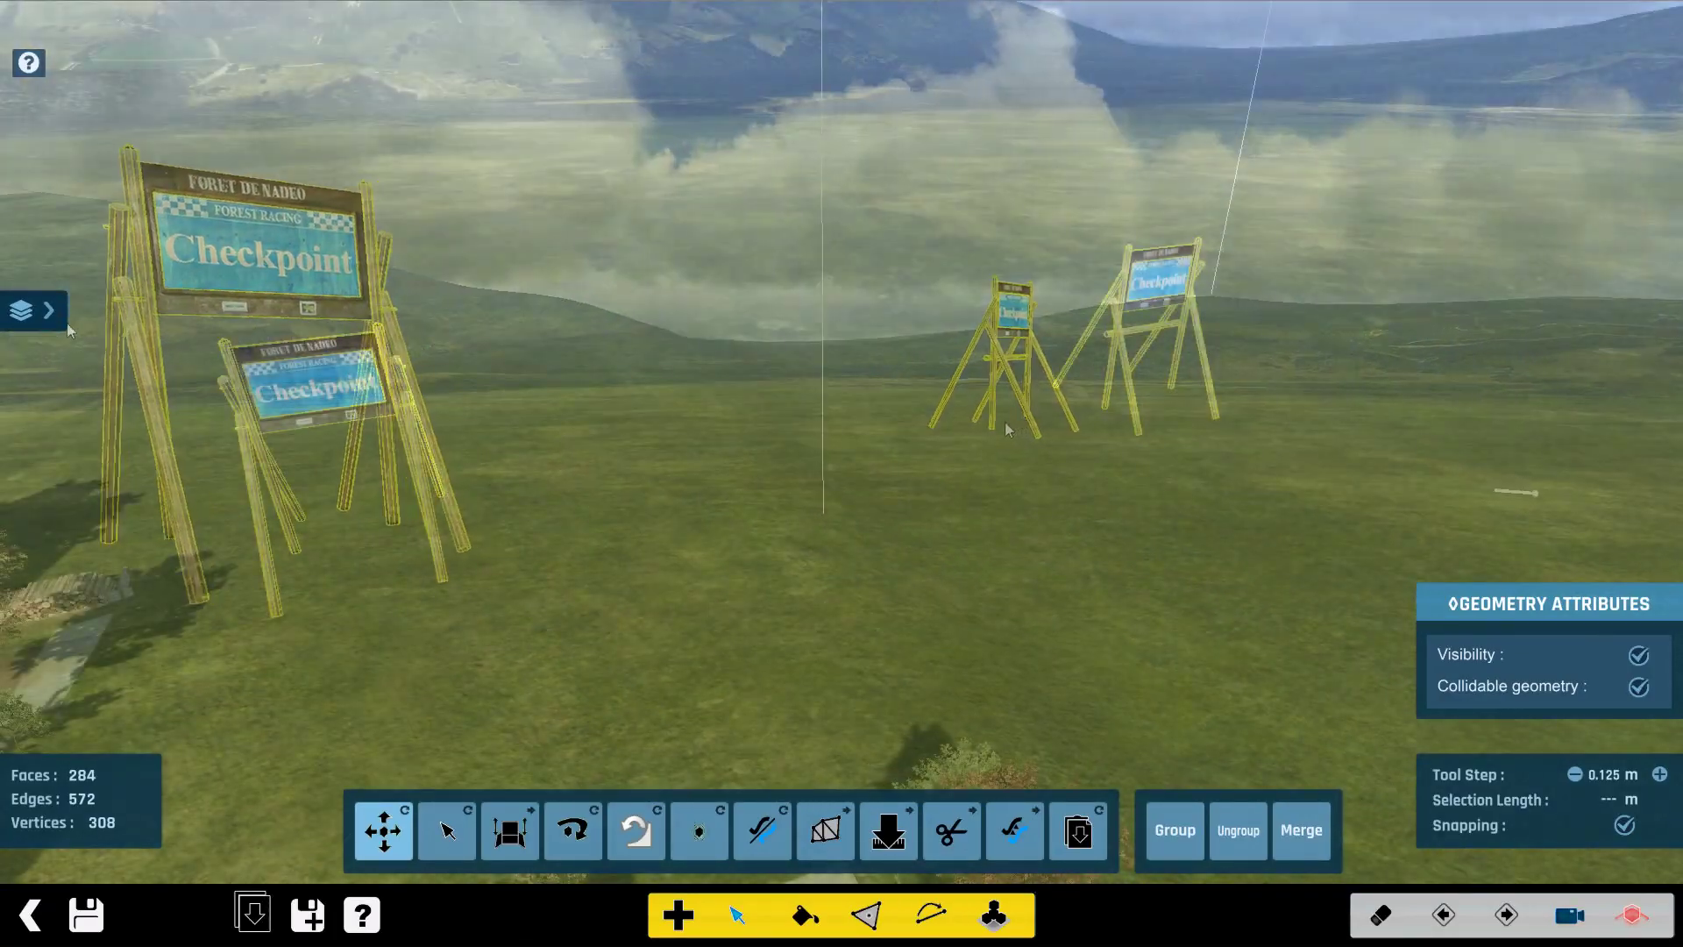
Step: Check the Spawn Position and Trigger layers, then reselect the Geometry layer
left_click(59, 315)
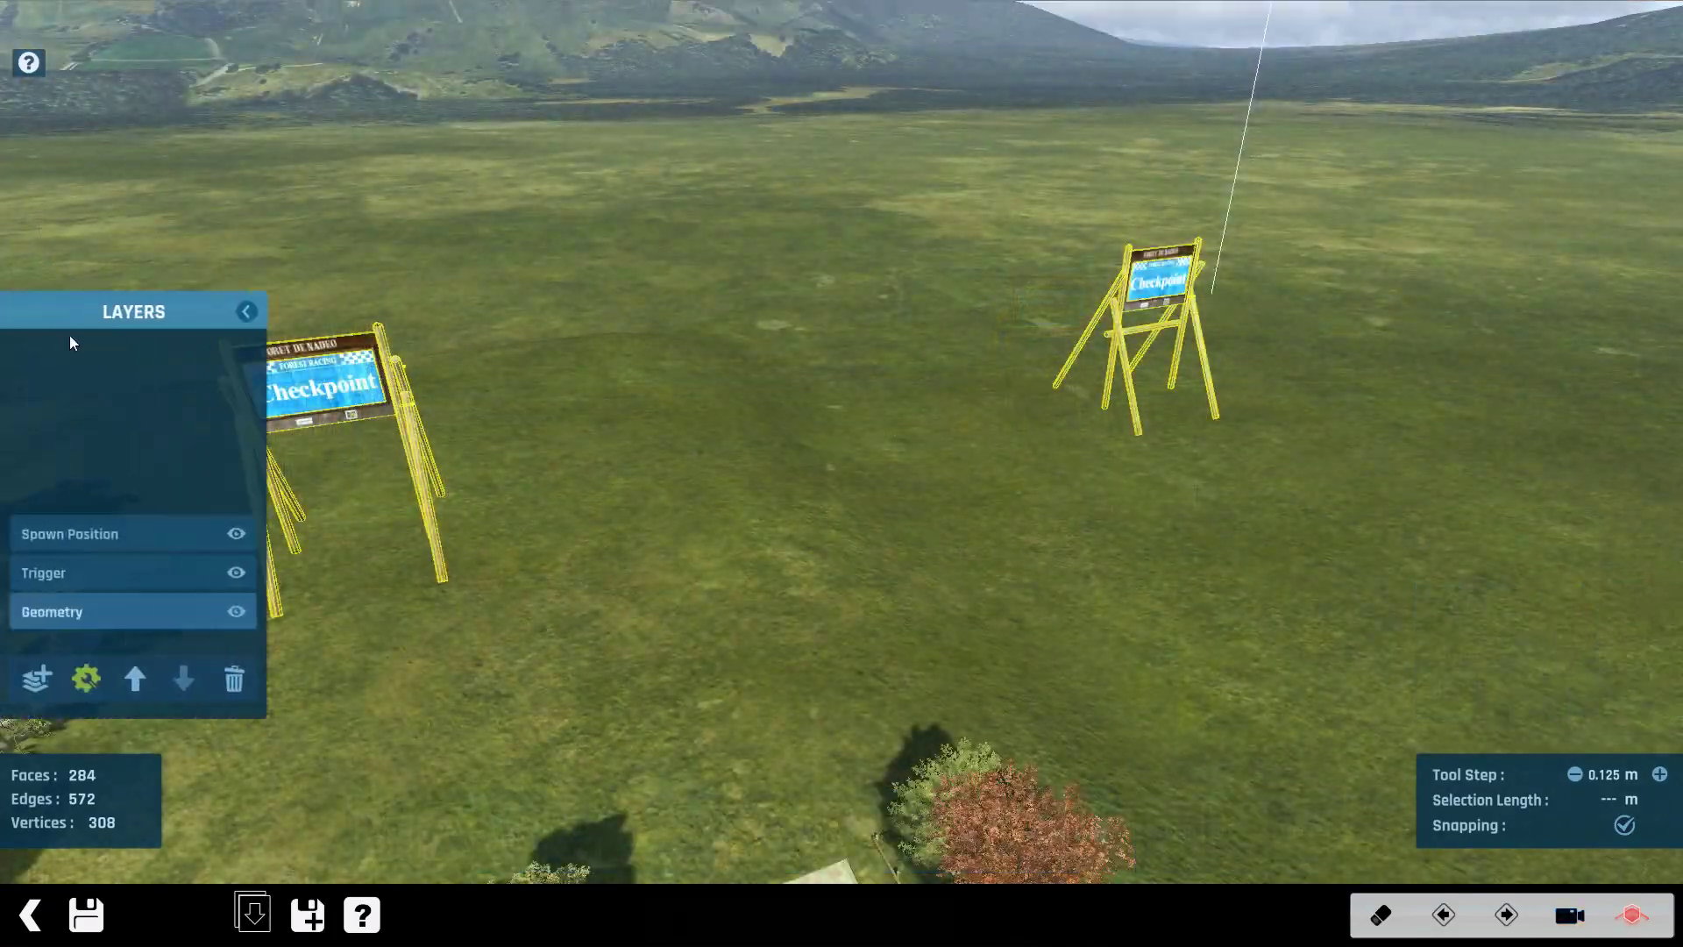
left_click(138, 546)
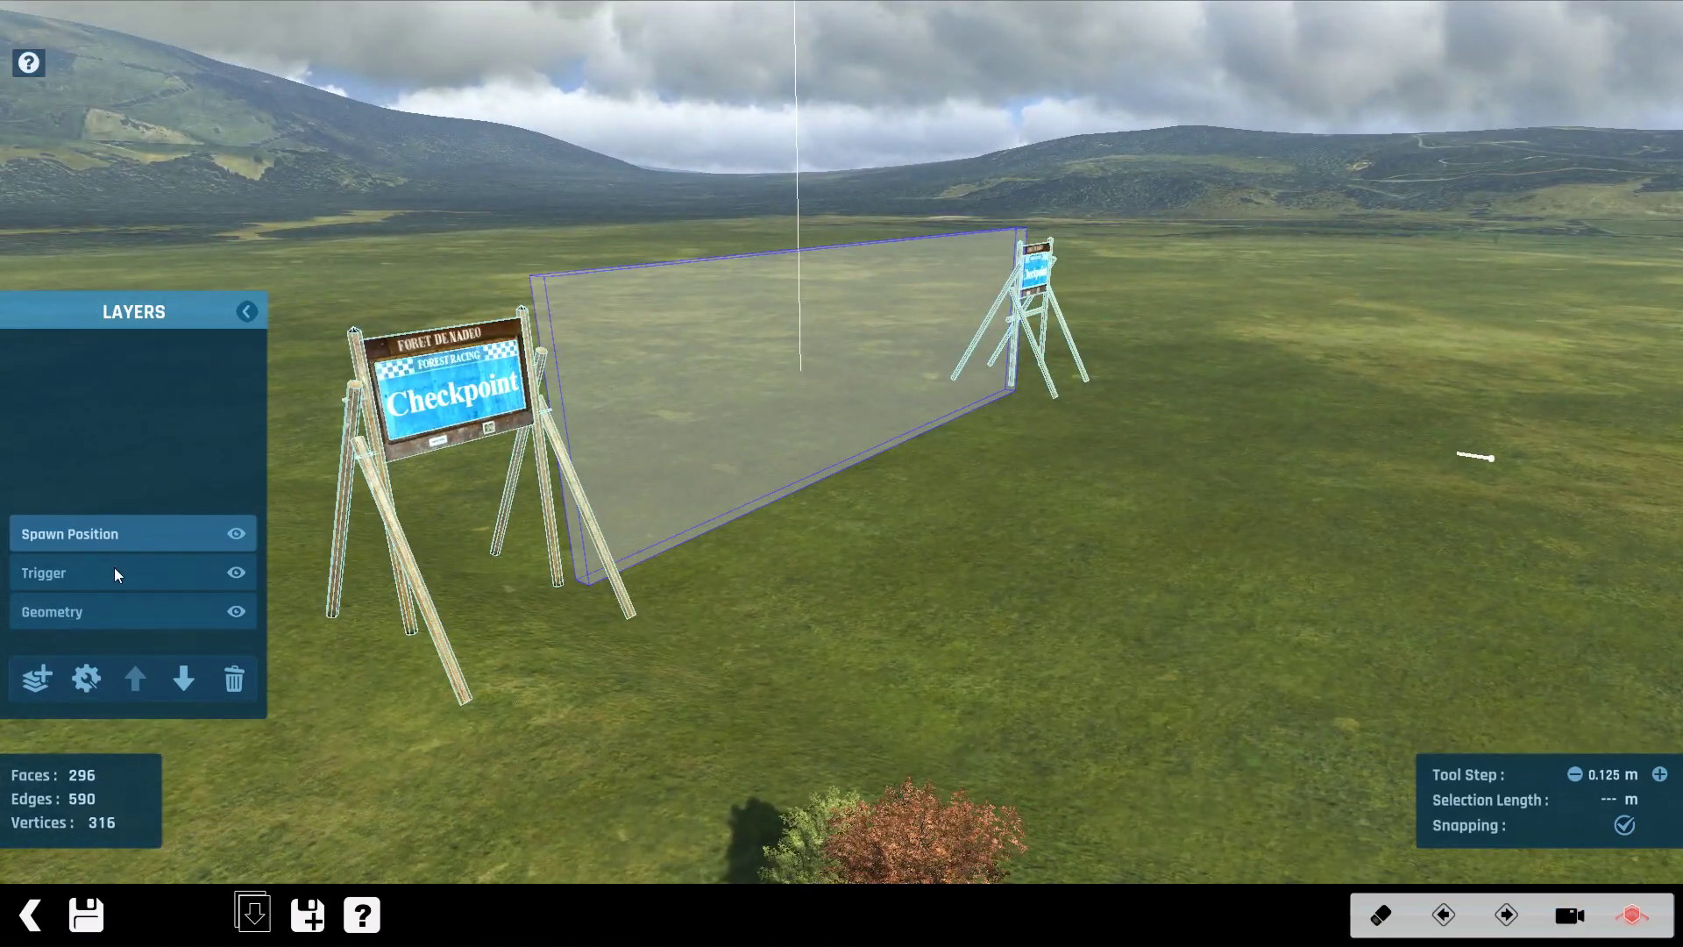
left_click(117, 574)
left_click(144, 621)
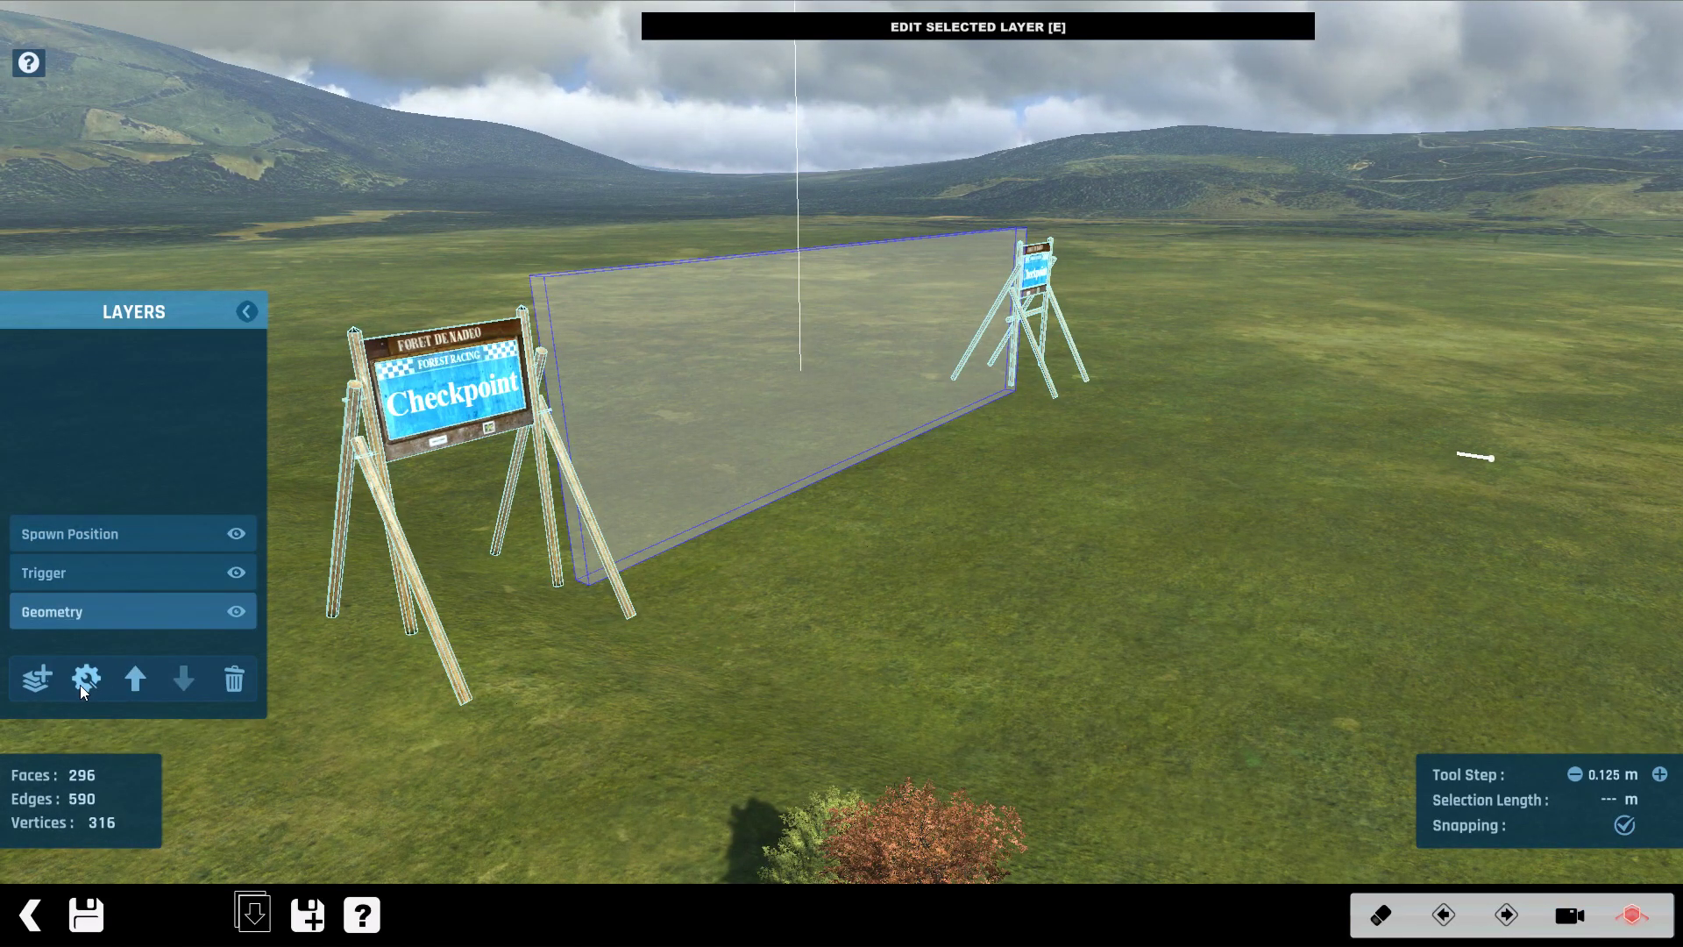
Step: Save the item with the file name DirtCPFree
left_click(86, 914)
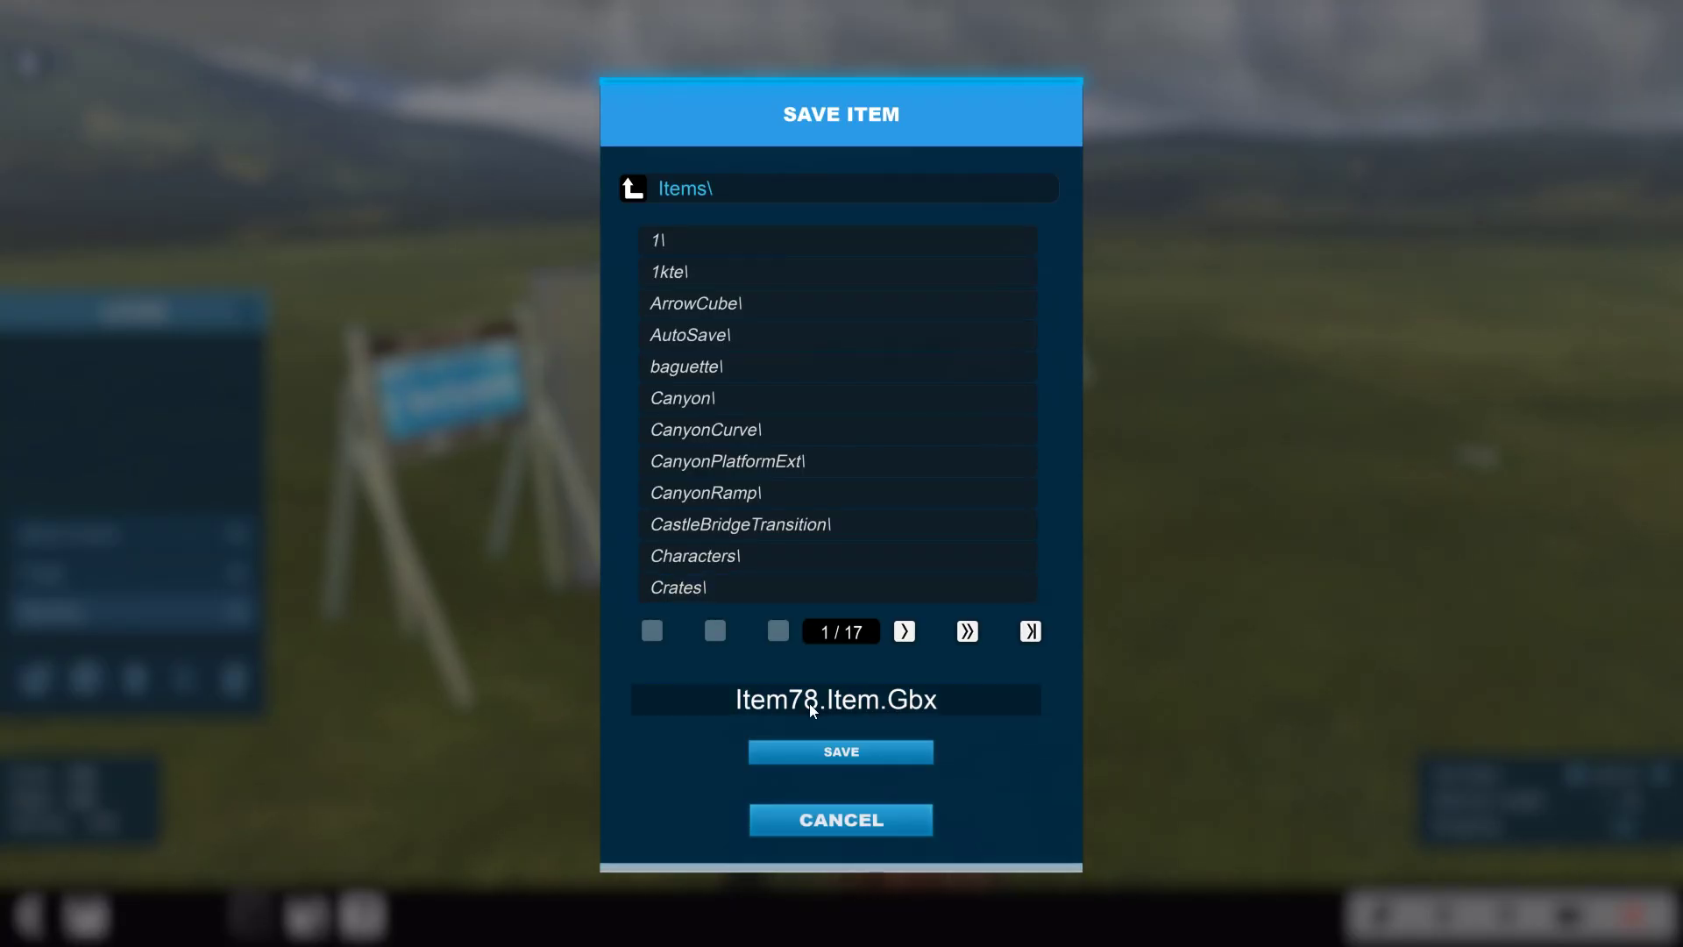
key("BackSpace")
key("BackSpace")
key("BackSpace")
type("DirtCPFree")
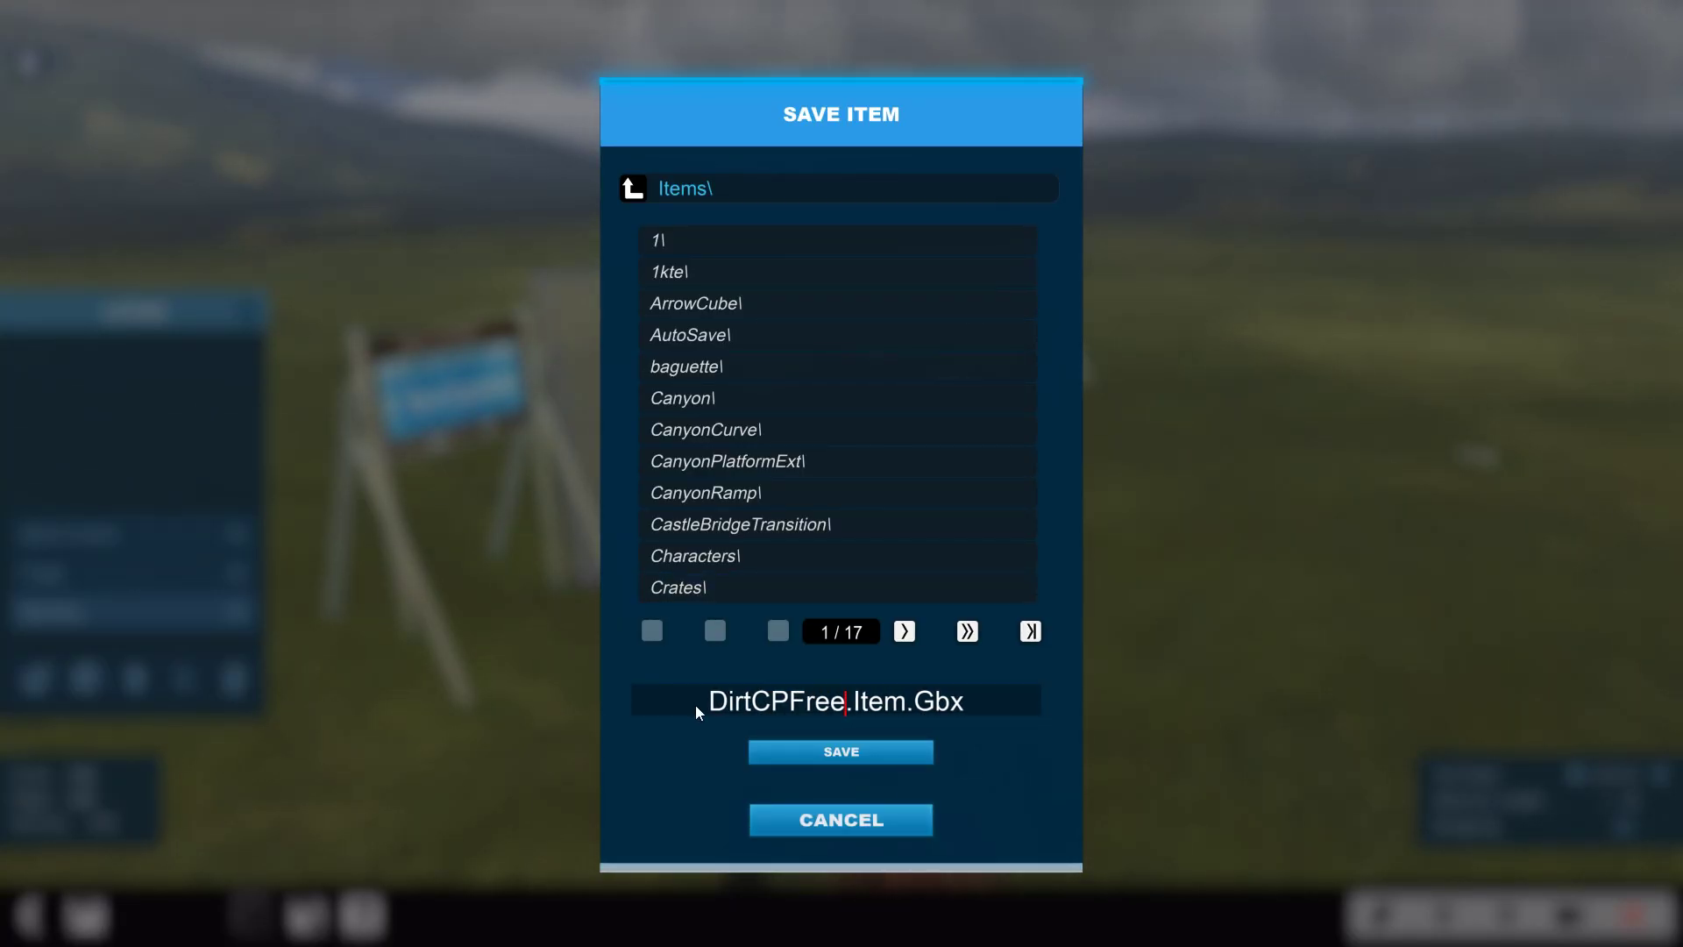
key("Return")
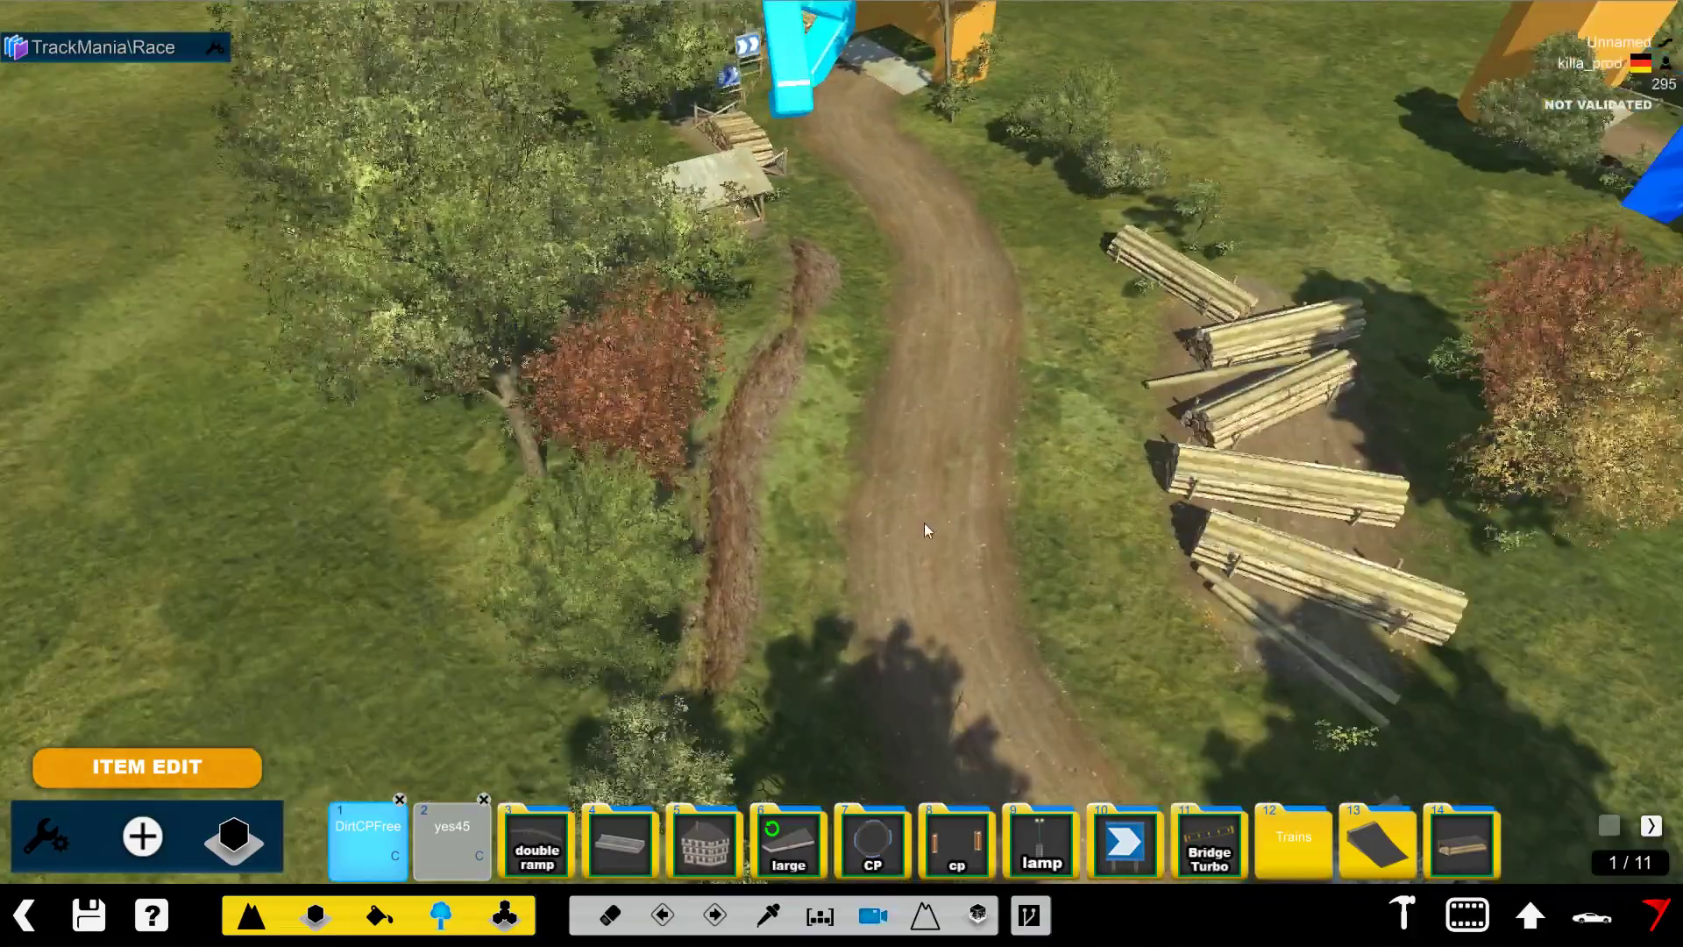
Step: Rotate DirtCPFree across the dirt road, then test-drive toward its signs
key("Right")
key("Right")
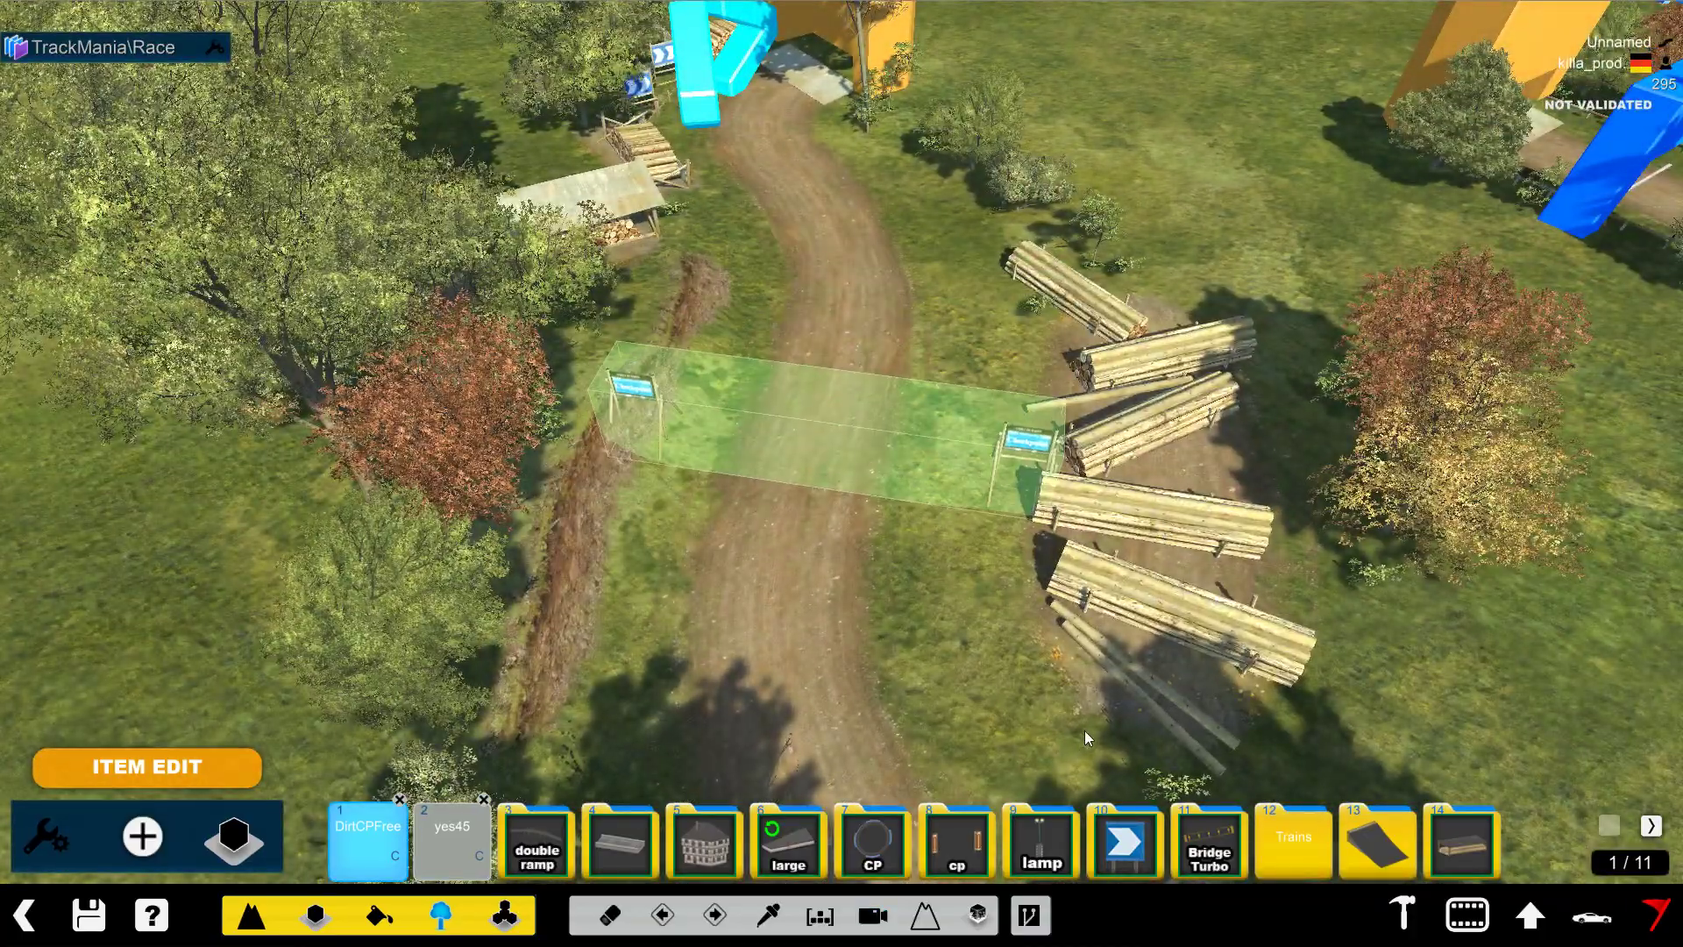
key("Return")
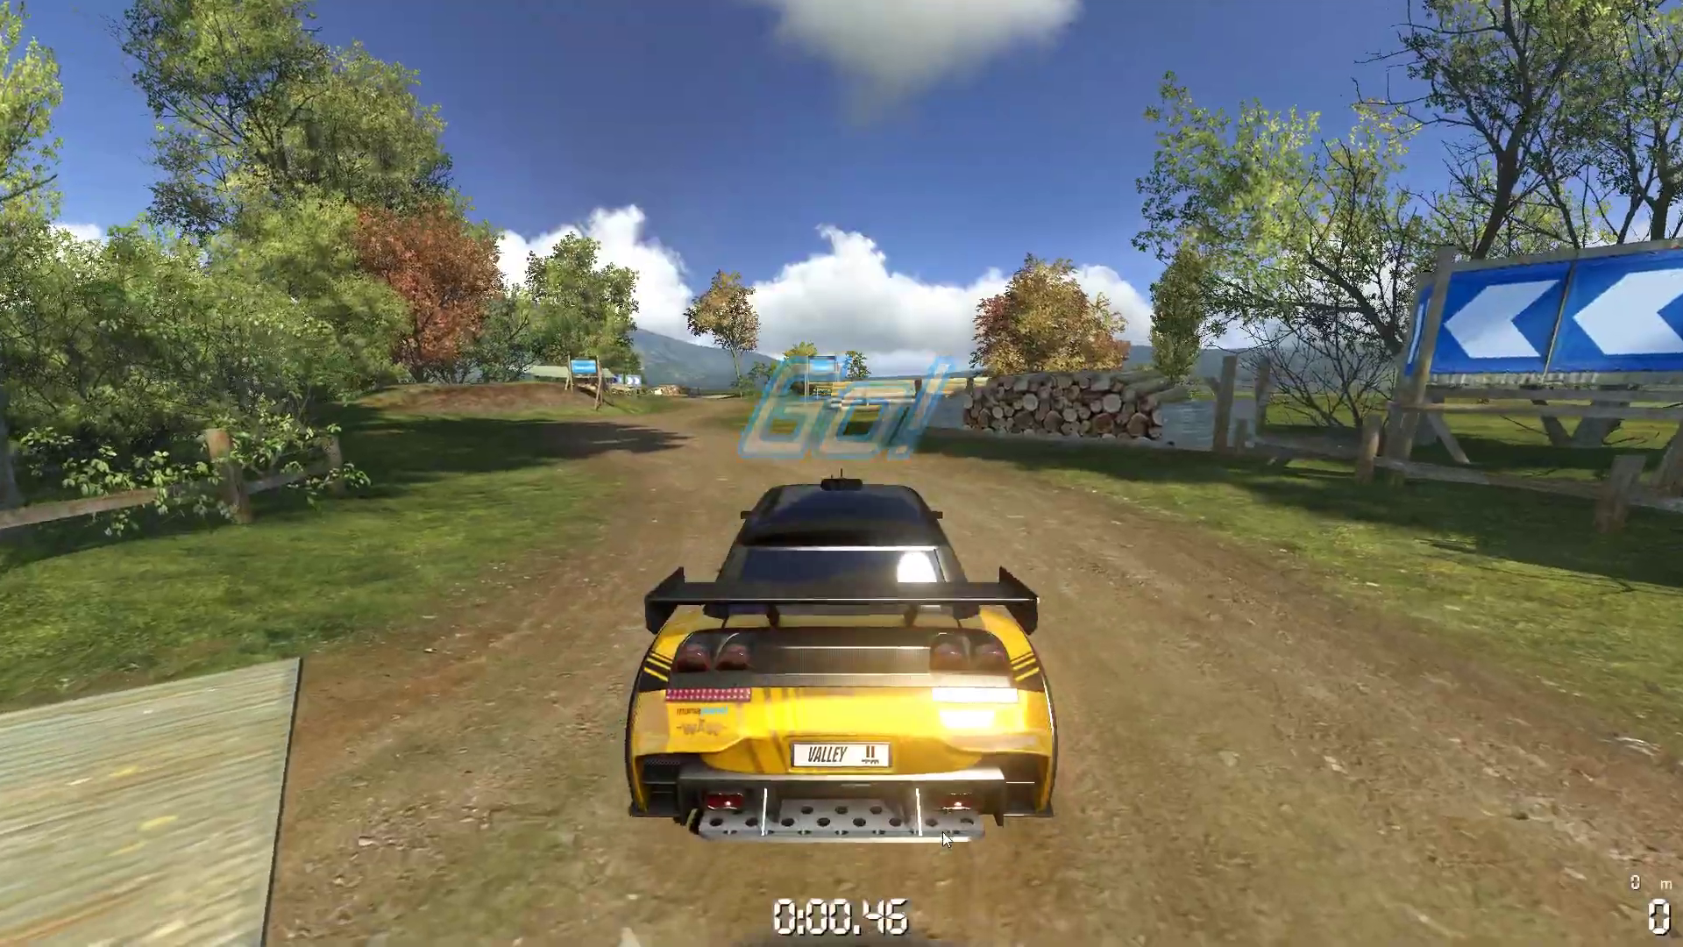
key("Up")
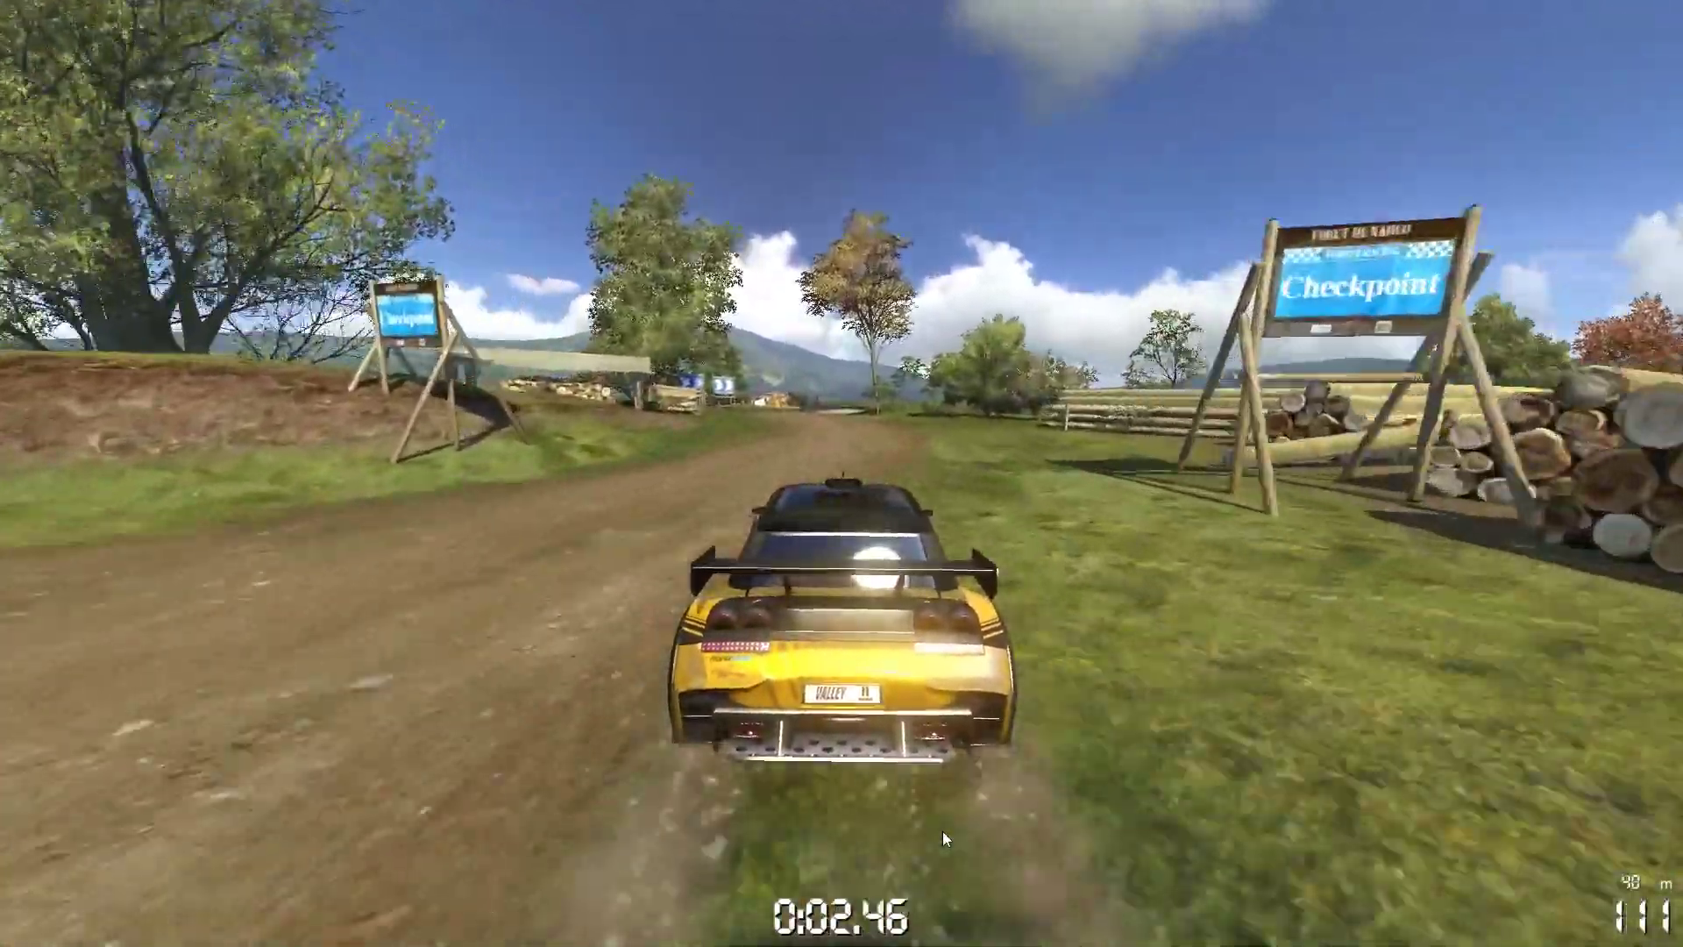